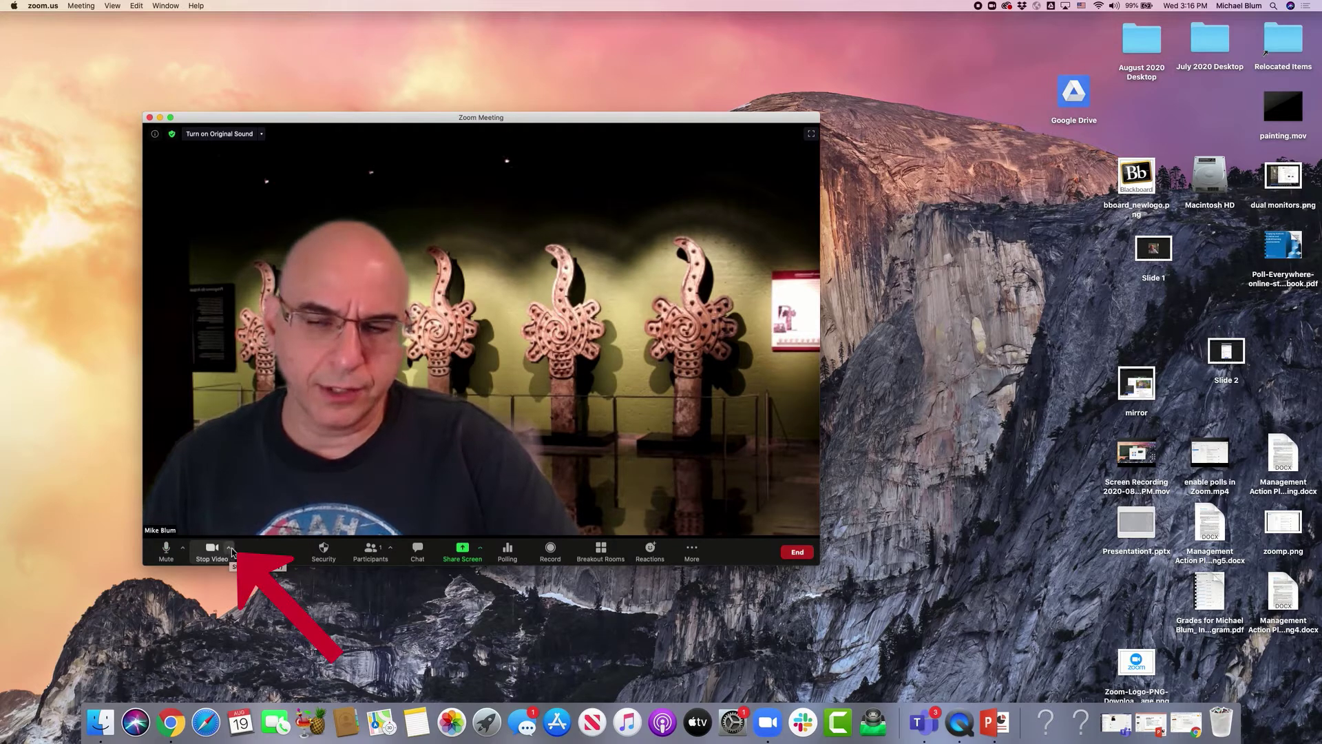
- Check the Use dual monitors option in Zoom's General settings and close the settings
click(230, 549)
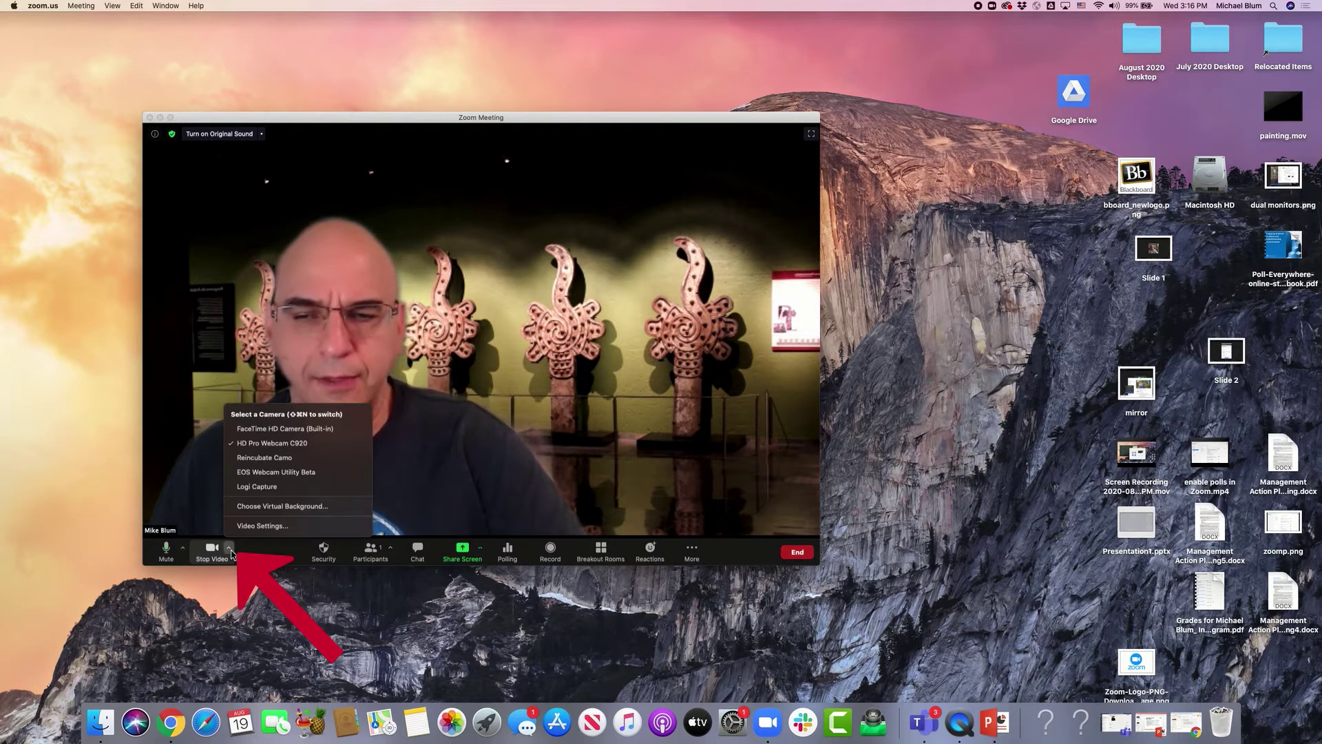
click(279, 525)
click(482, 175)
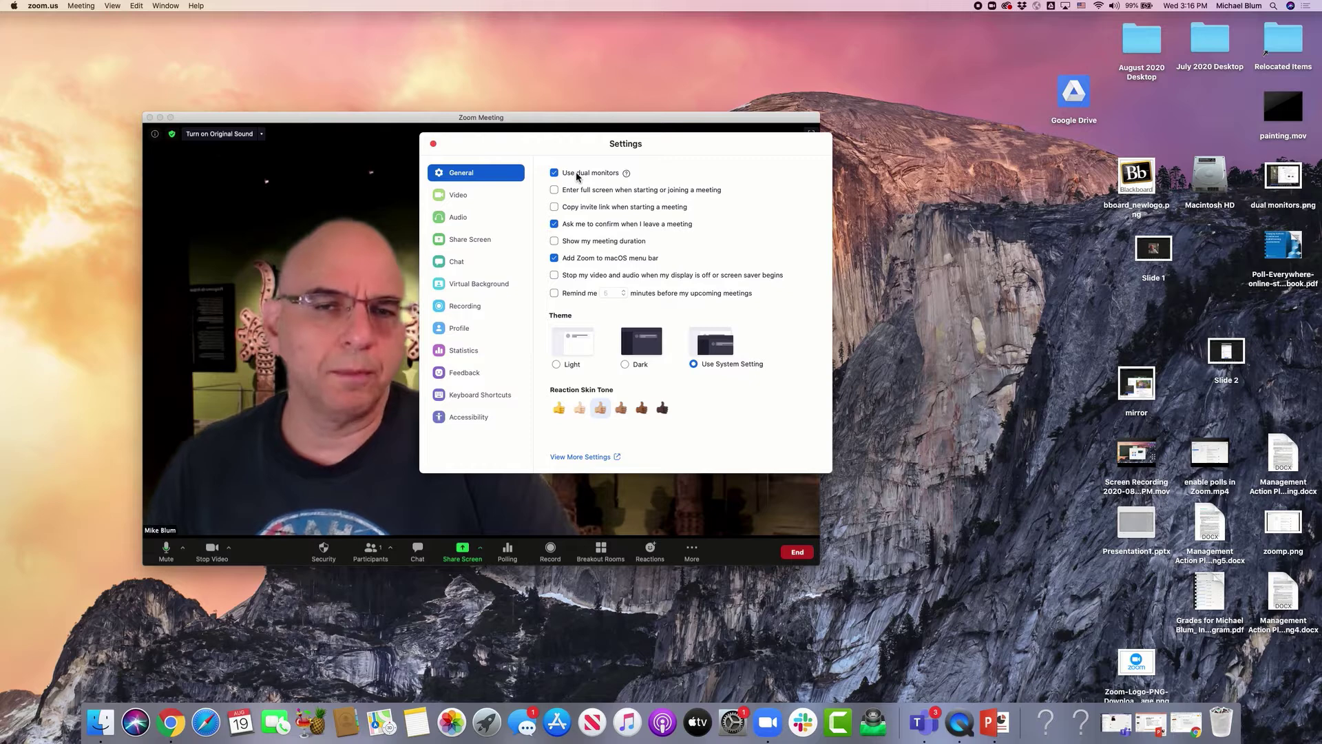
click(433, 145)
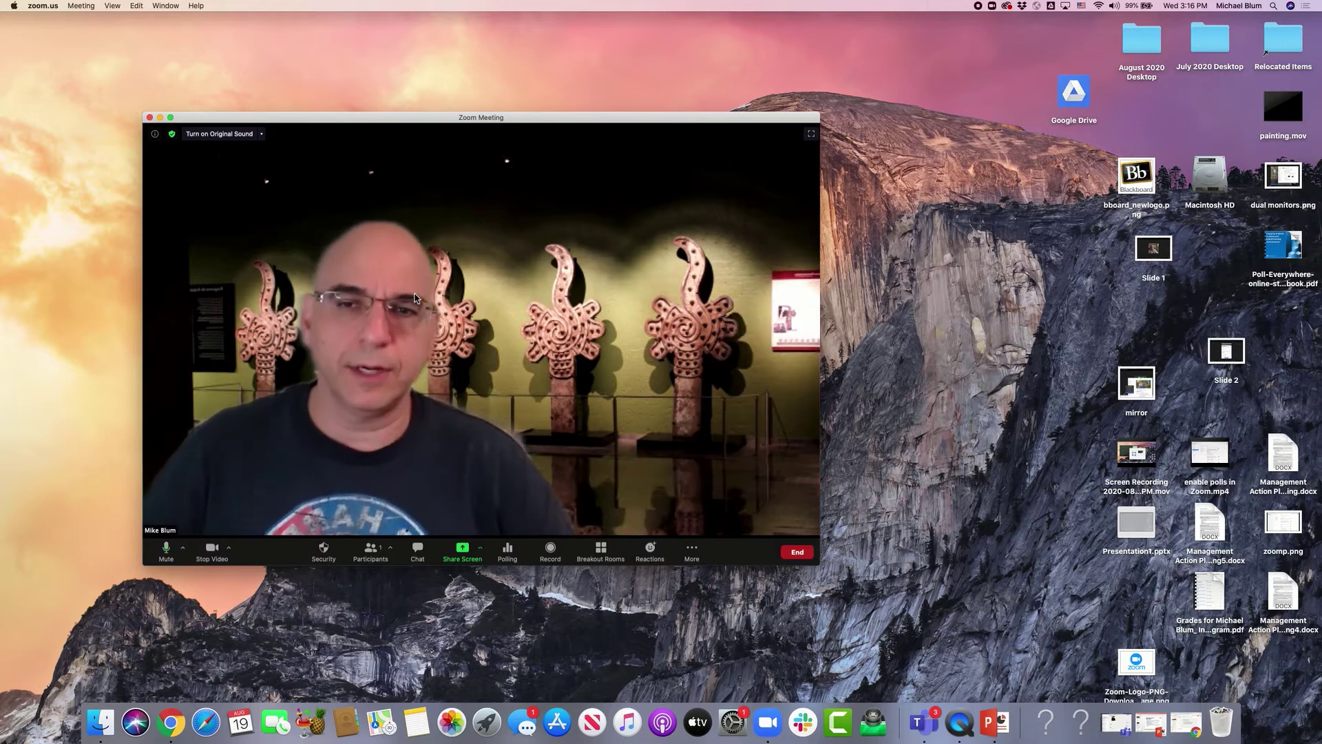
- Restore the minimized Chrome window with the Google Slides deck and arrange it side by side with a smaller Zoom meeting window
drag(361, 123, 444, 82)
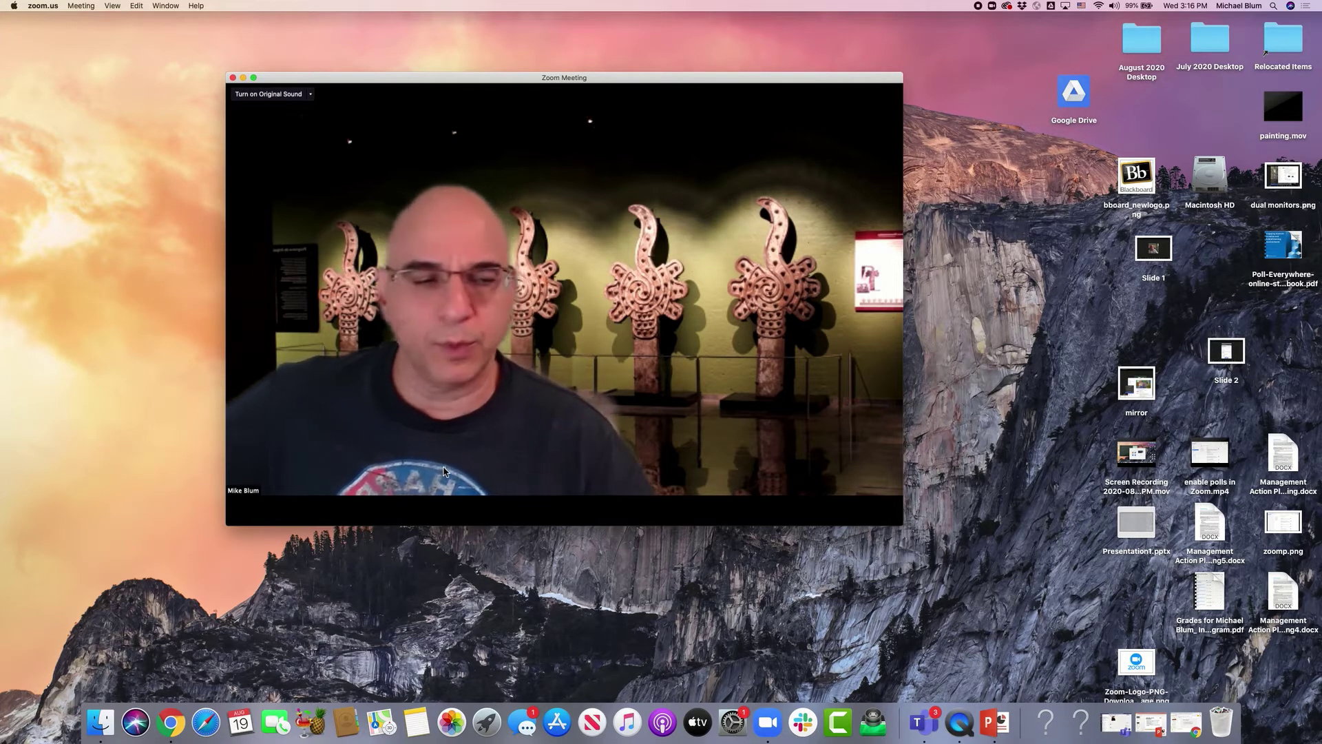
click(1187, 723)
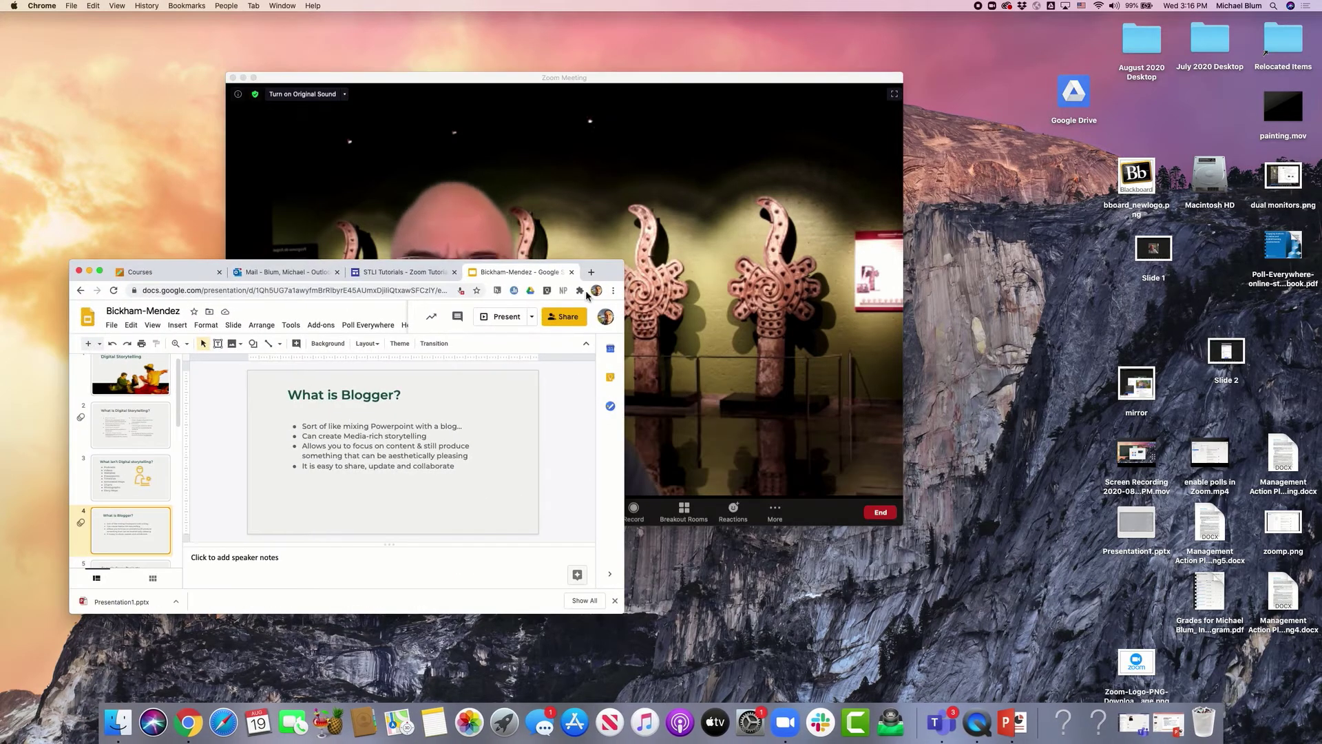
drag(639, 85, 951, 115)
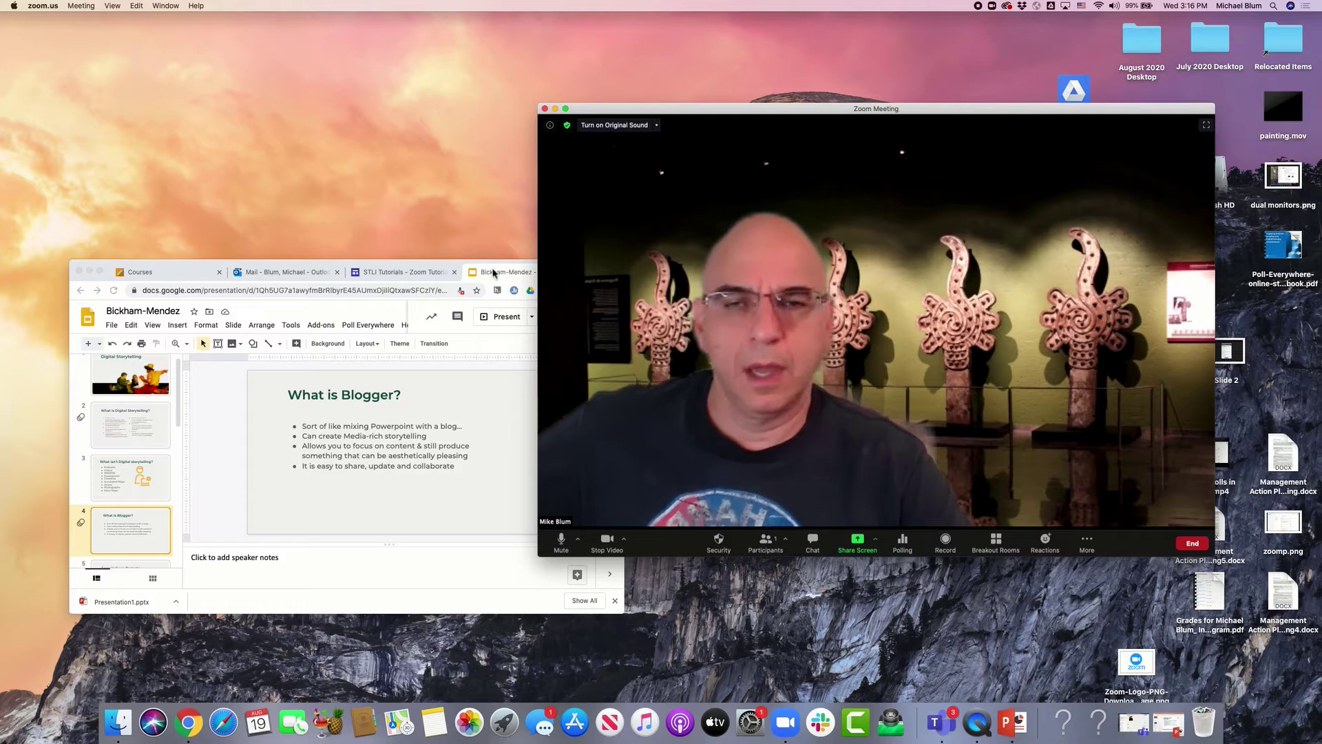
drag(345, 264, 294, 122)
mouse_move(541, 553)
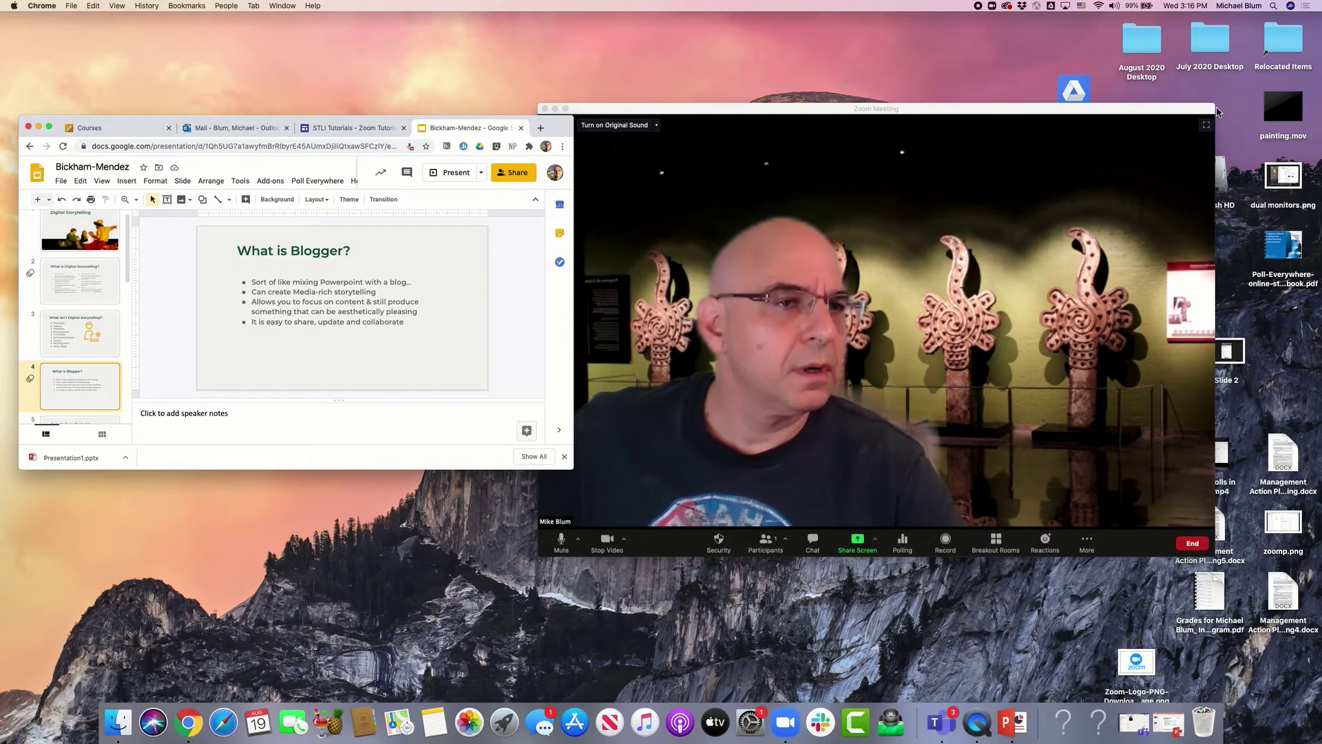
drag(1211, 113, 985, 236)
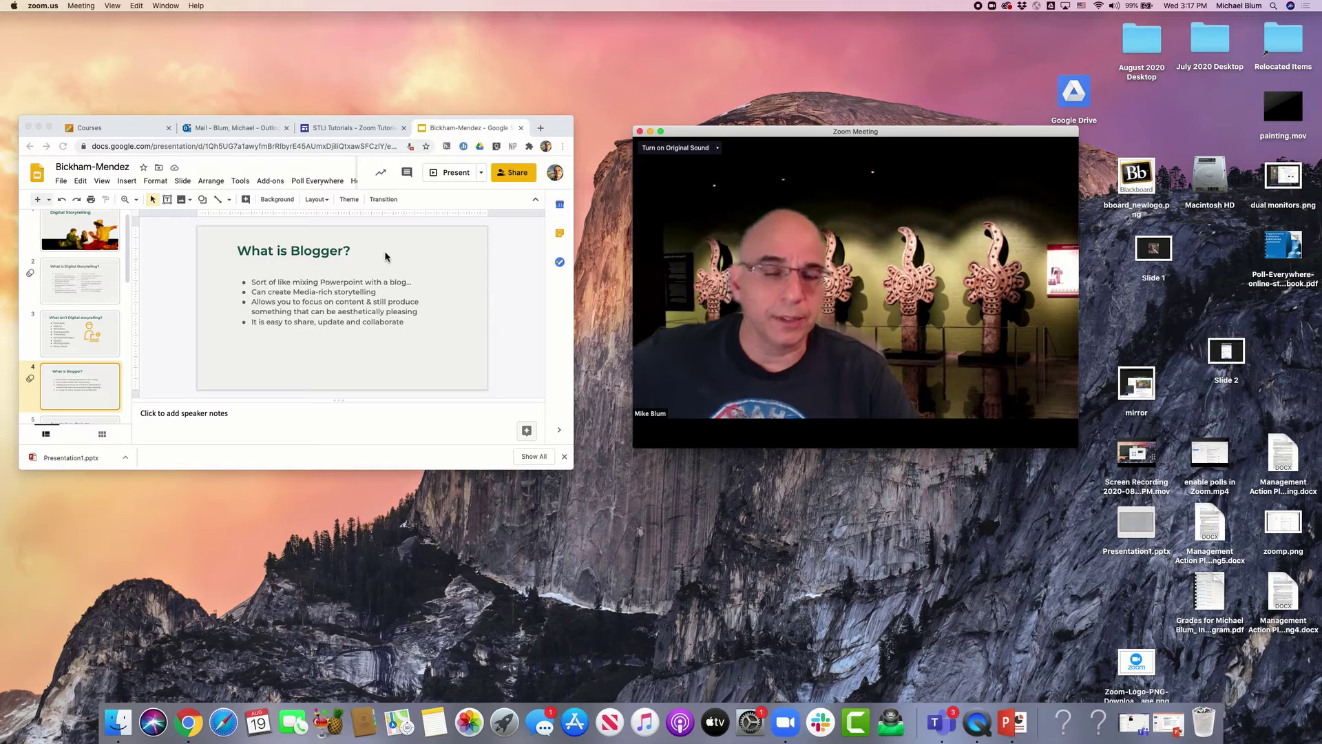
- Present the Google Slides deck and take the presentation out of full screen so it plays inside the browser window
click(448, 177)
click(449, 177)
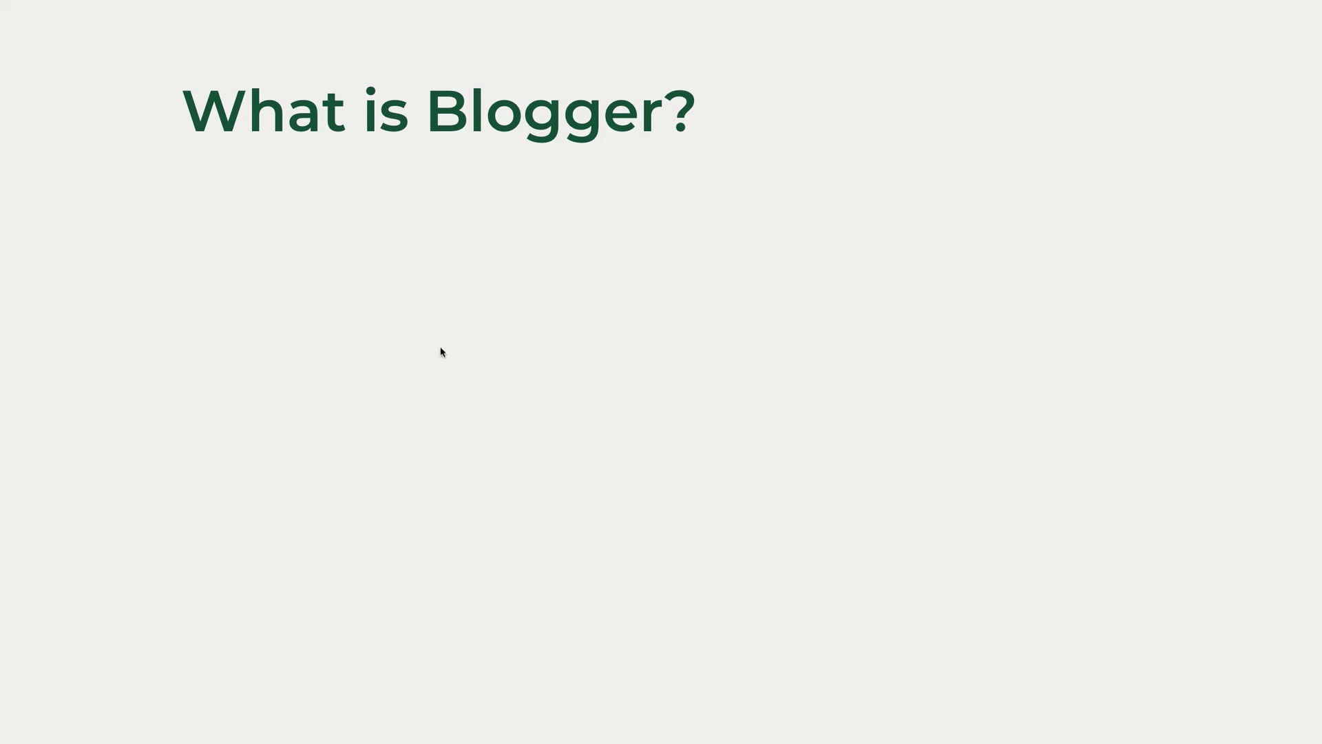
mouse_move(276, 688)
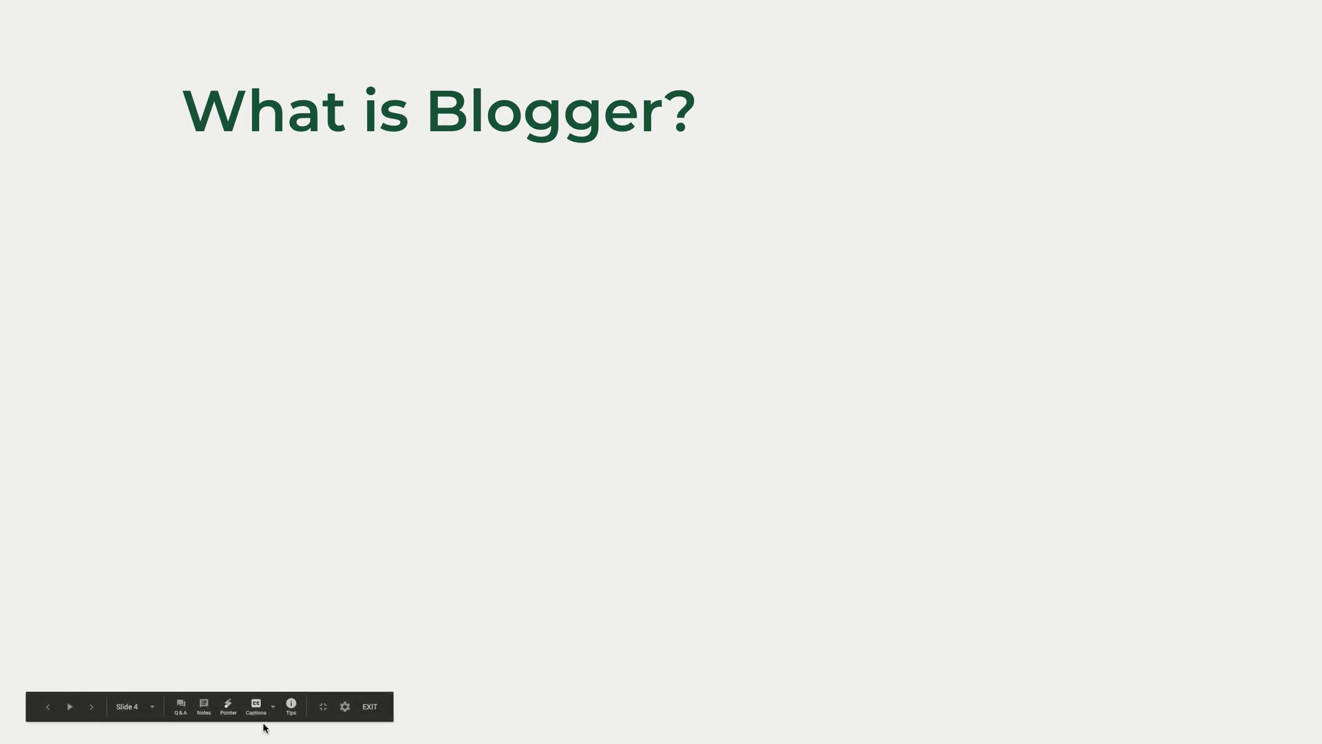
click(324, 707)
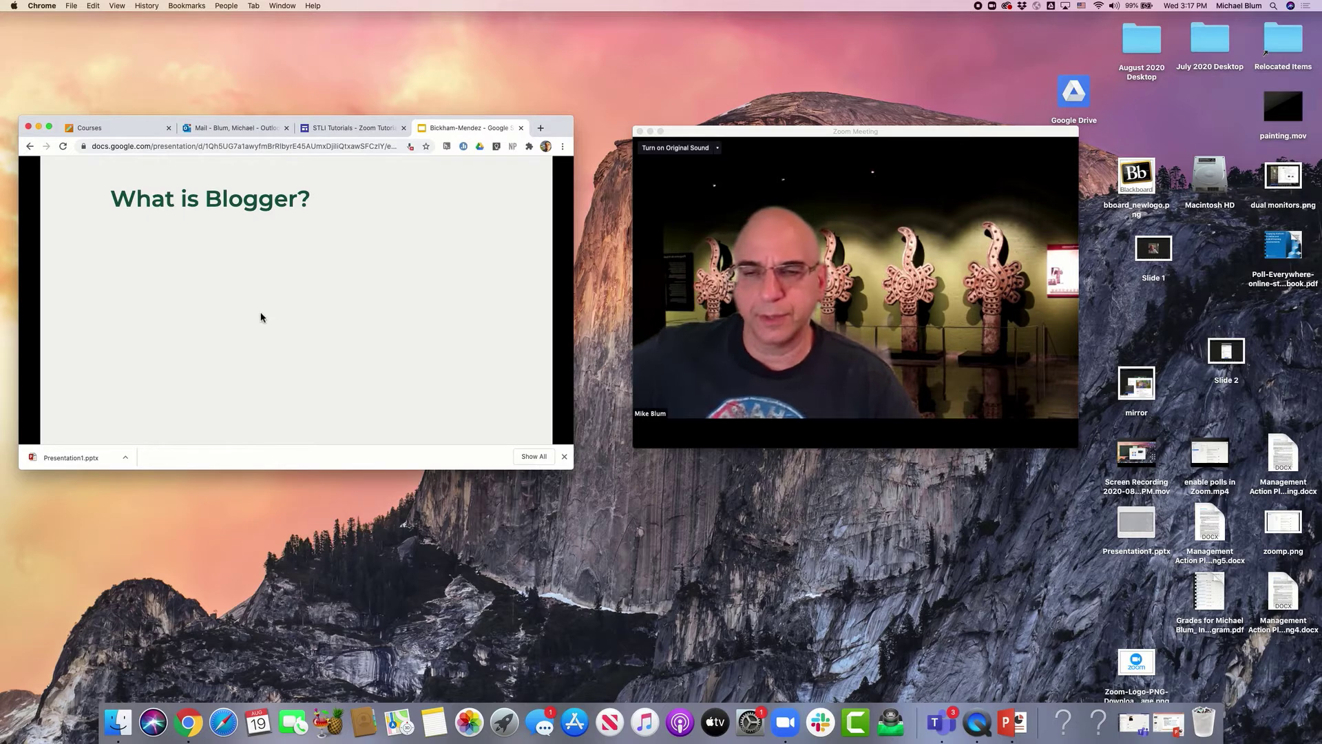
- Reveal three bullets on the "What is Blogger?" slide and jump to slide 1, "Digital Storytelling"
click(272, 338)
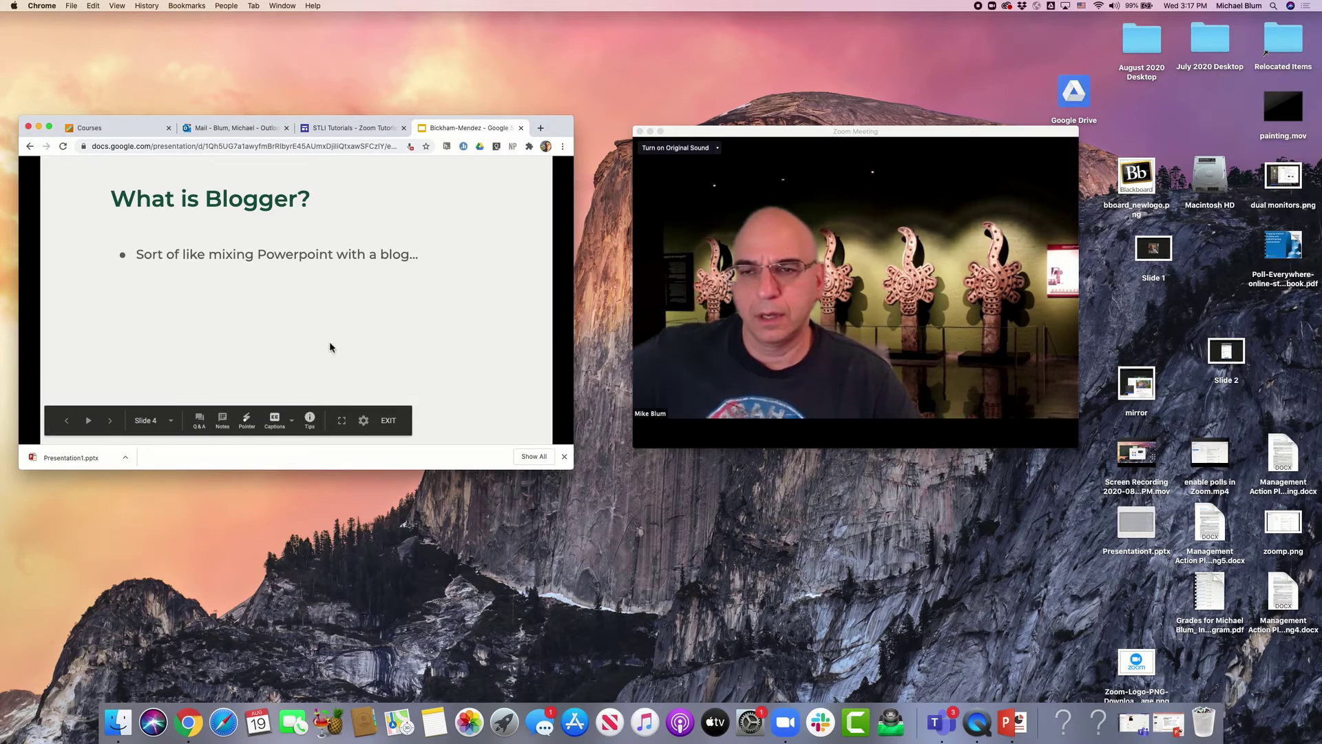
click(479, 315)
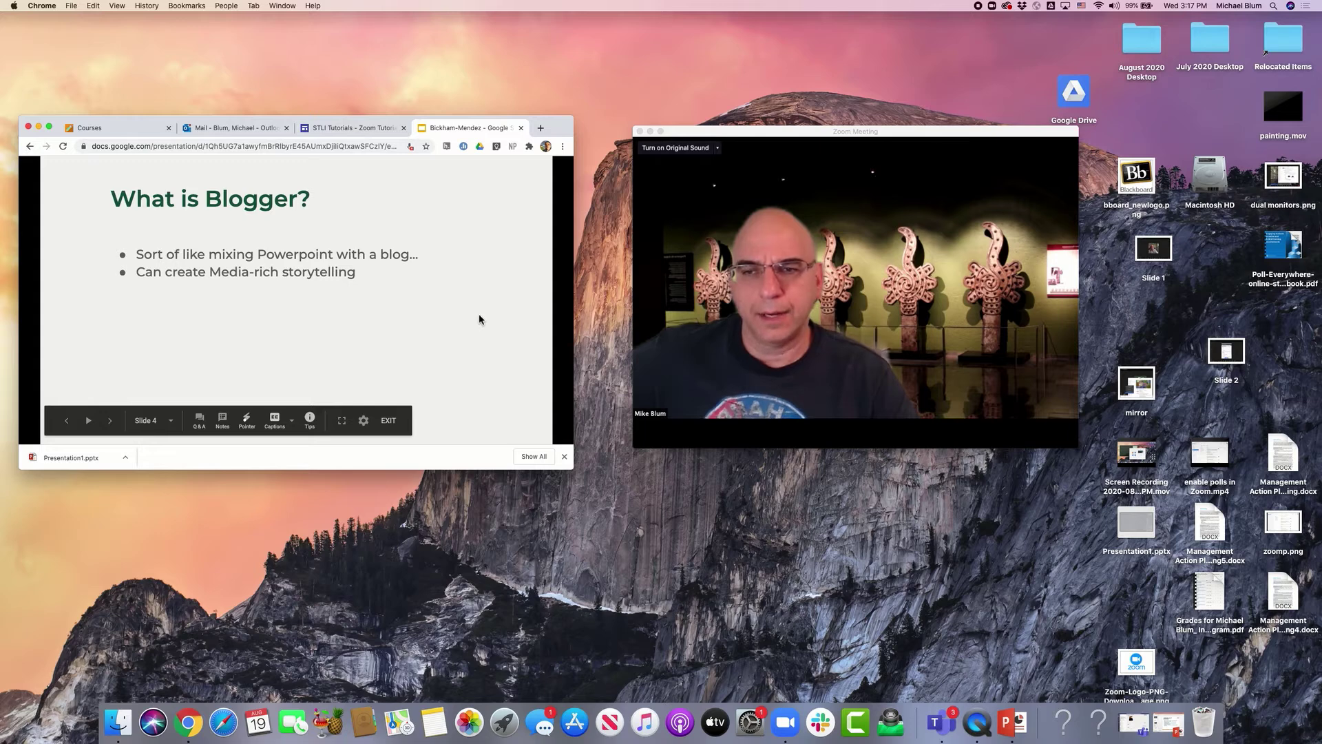
click(479, 316)
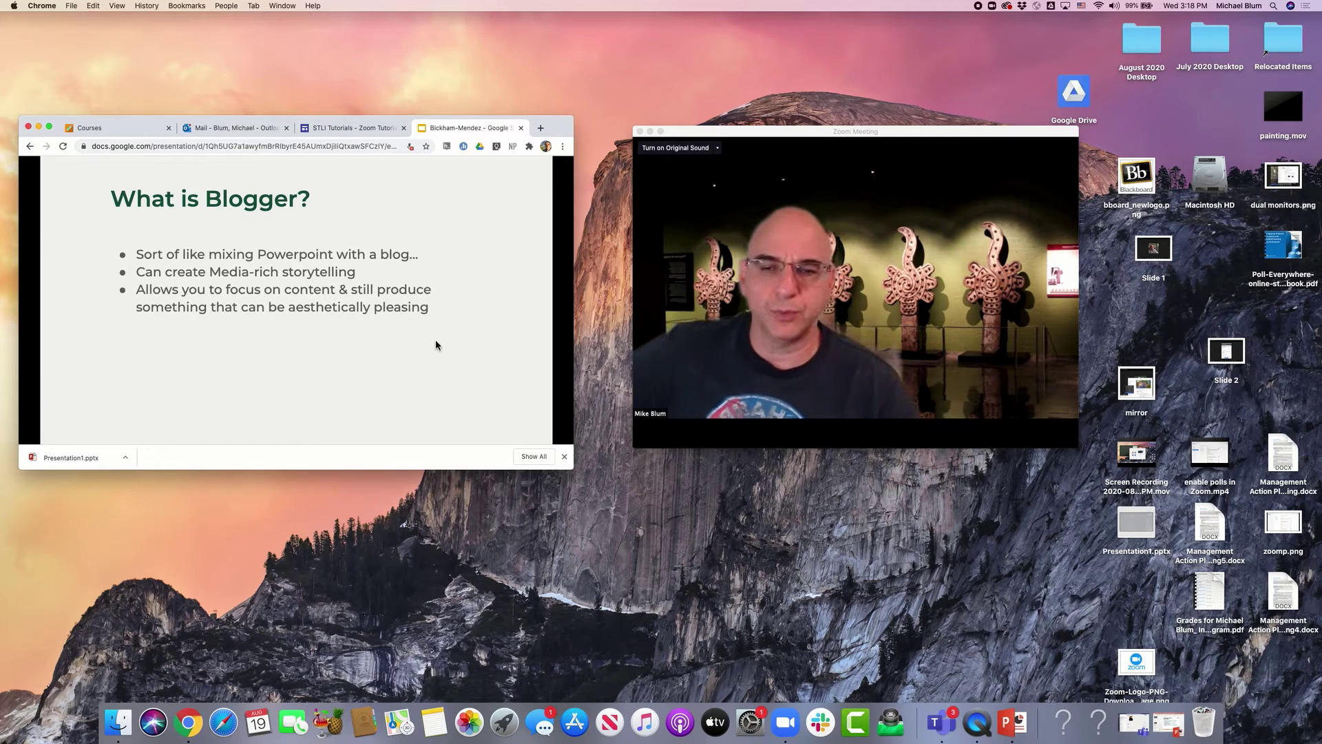
mouse_move(172, 423)
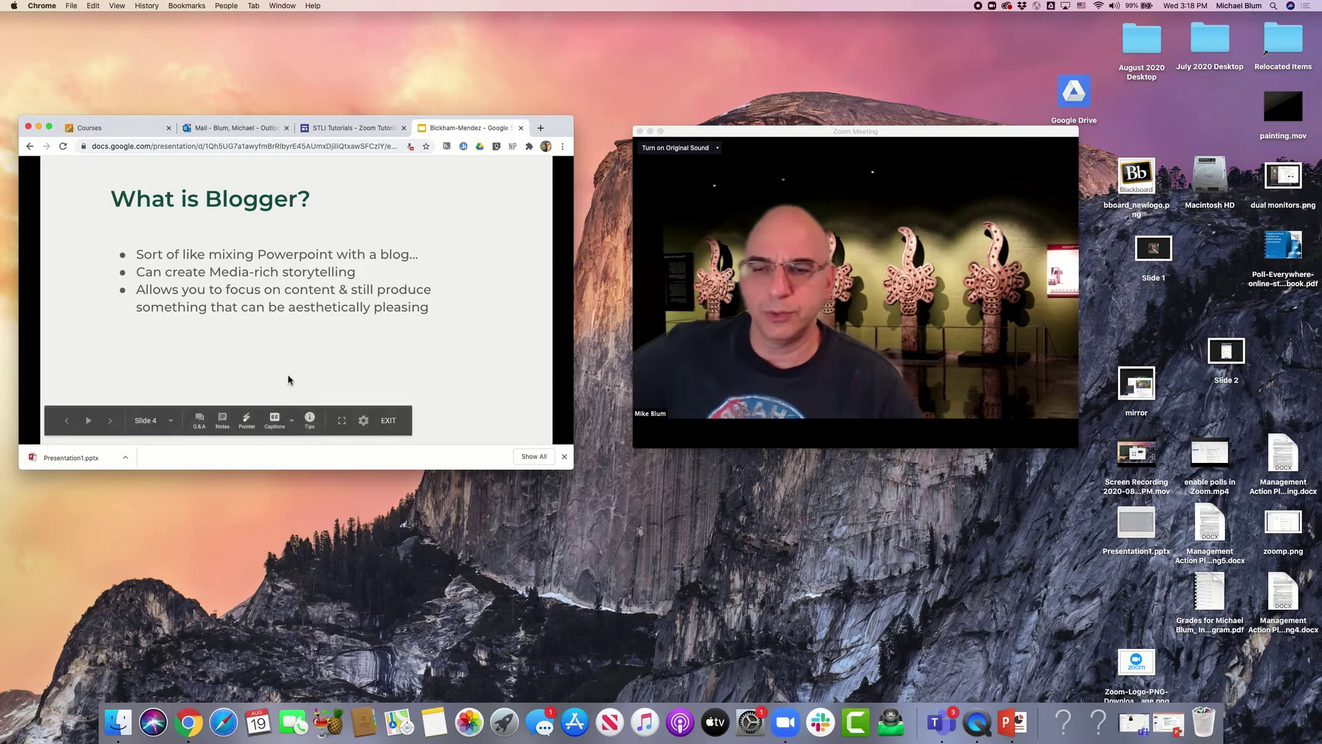
click(171, 422)
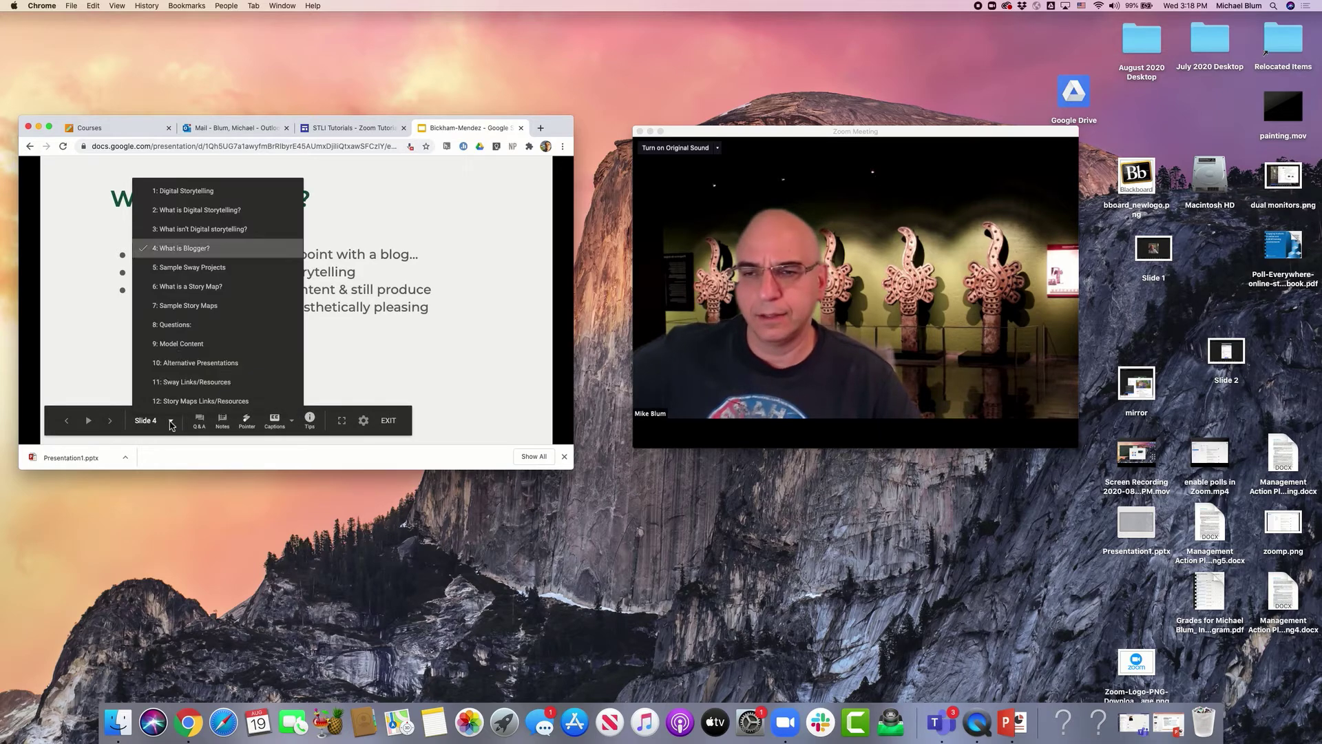
click(176, 195)
- Share only the Google Chrome window with the slide deck in the Zoom meeting
mouse_move(811, 300)
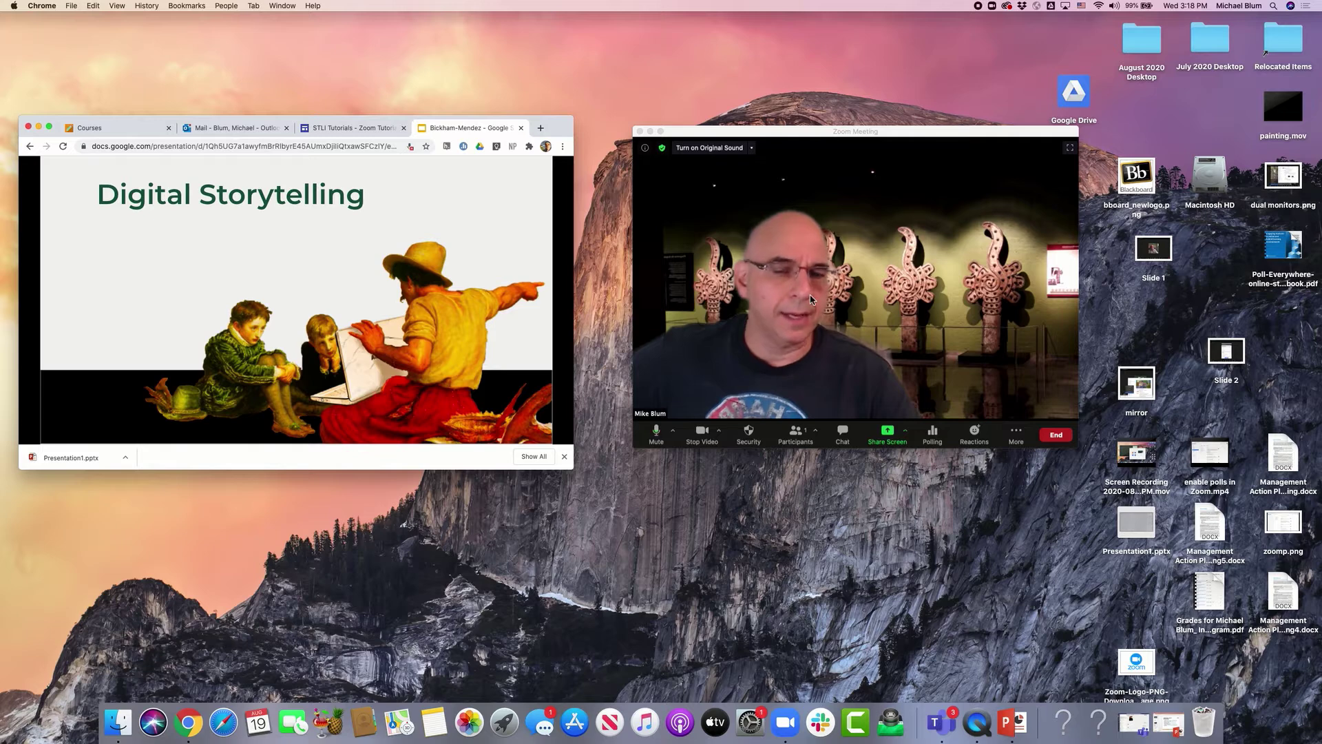
click(887, 433)
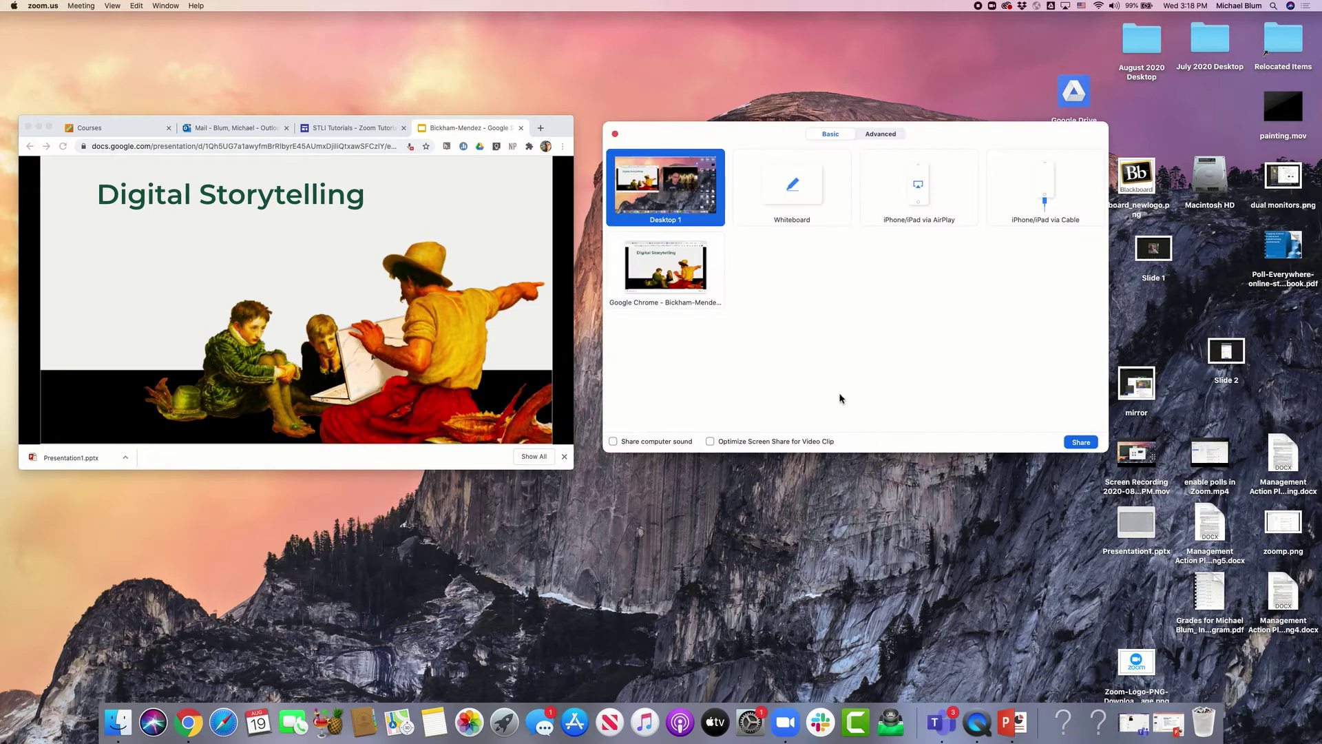
click(647, 269)
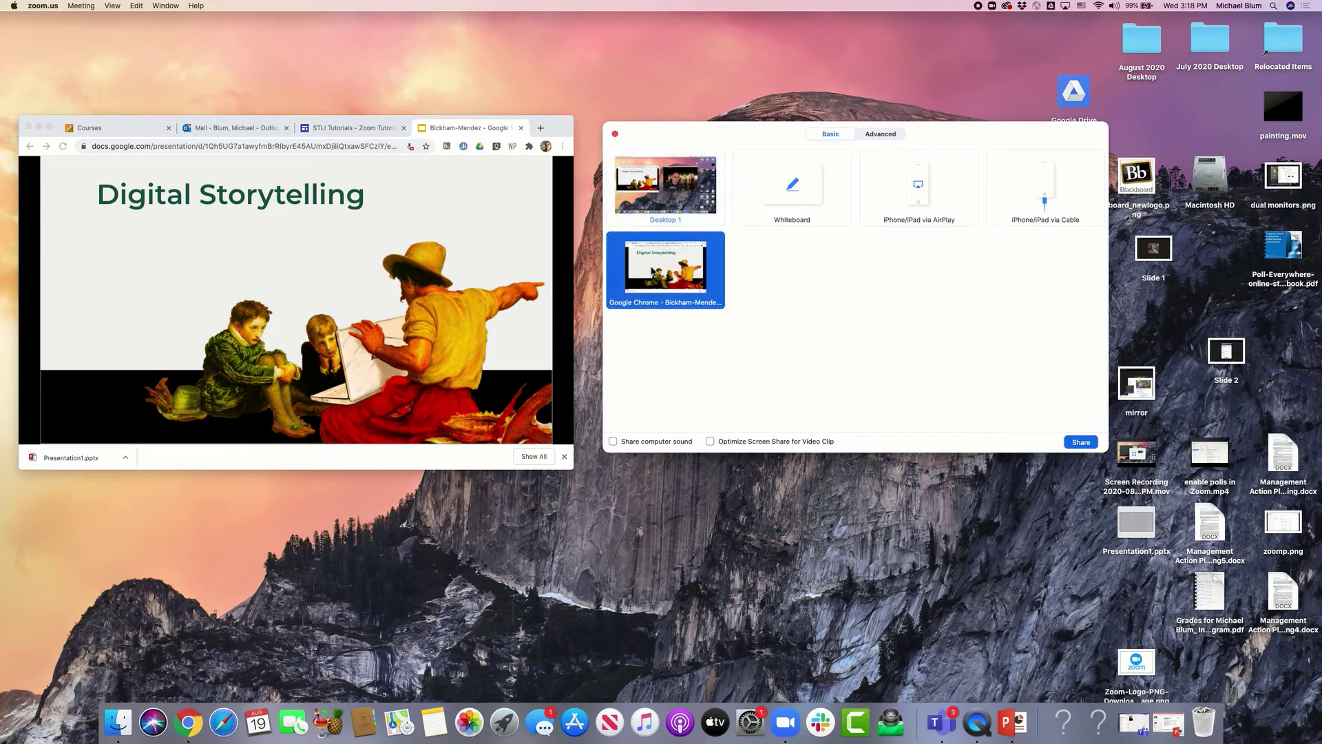
click(1079, 443)
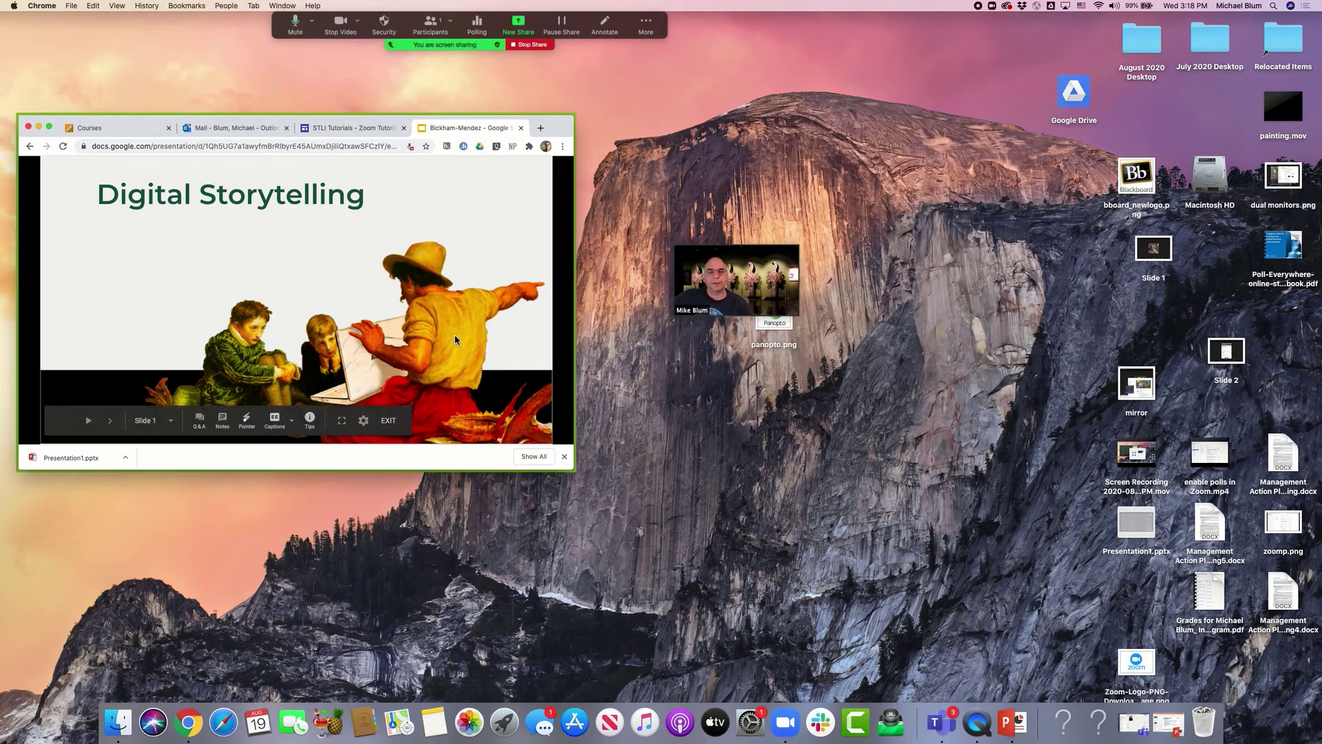
- Enlarge the floating Zoom video panel, shrink the shared Chrome window, and place the panel close beside it
drag(793, 311, 810, 273)
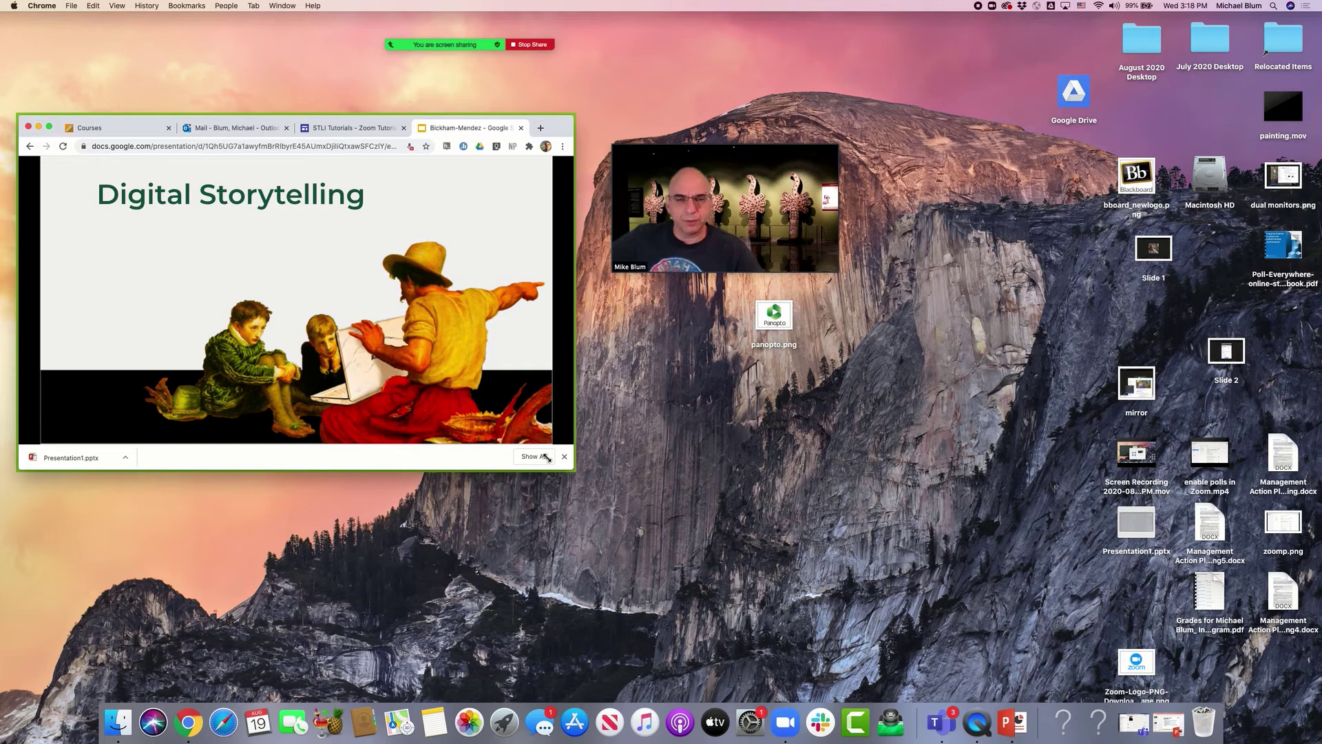
drag(548, 458, 489, 406)
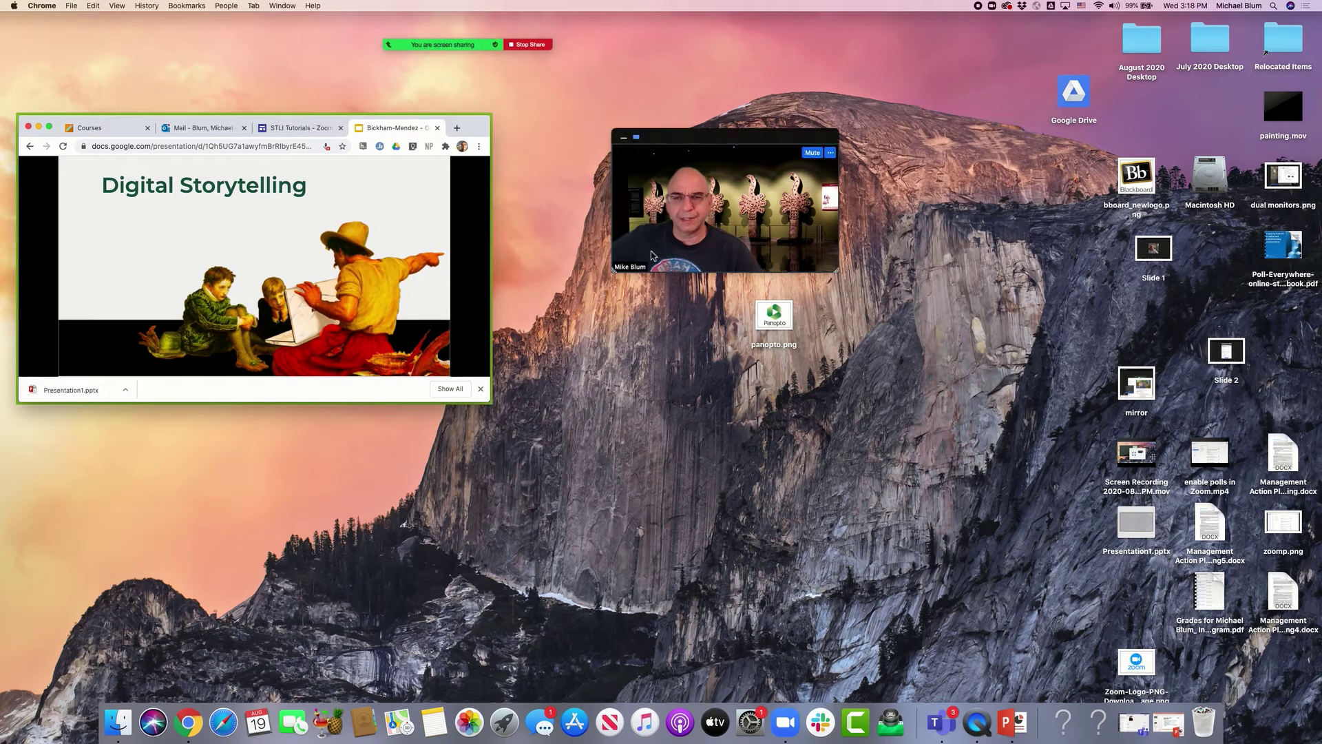
drag(743, 139, 673, 147)
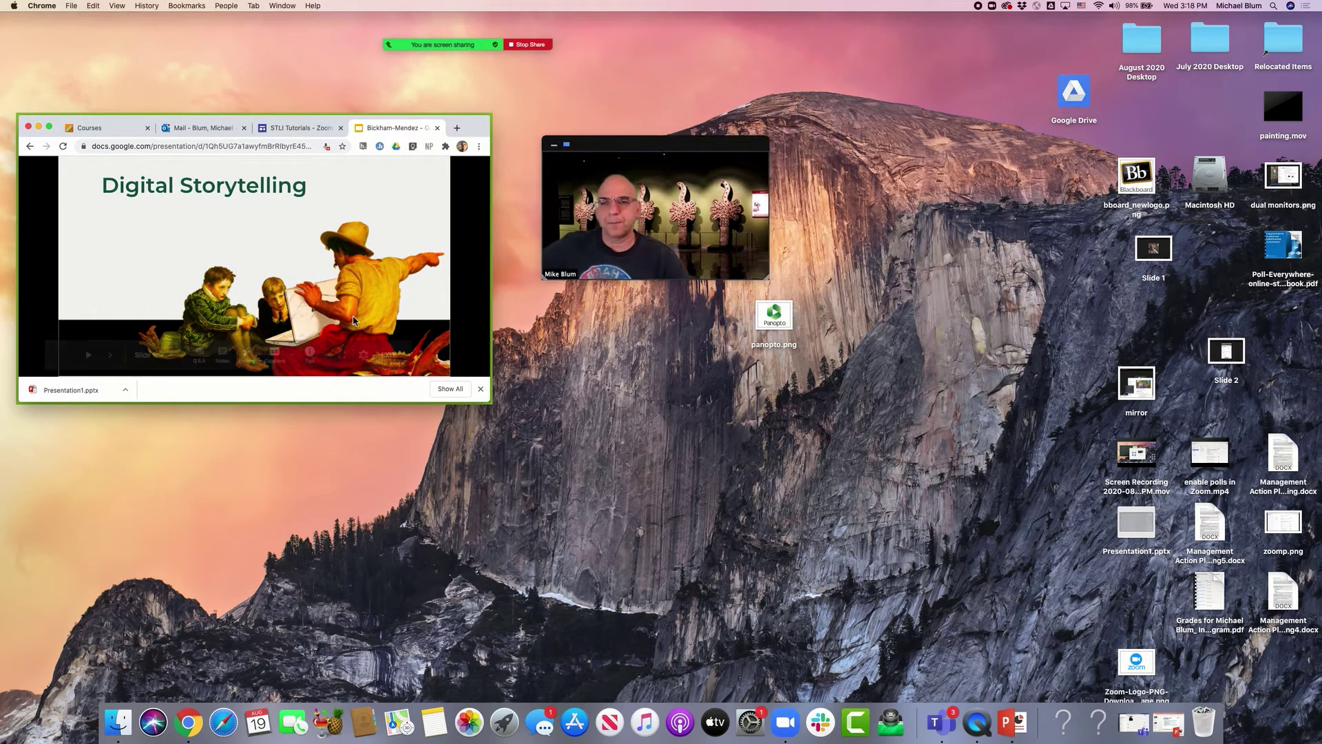
- Show the Zoom tutorials, Outlook mail and Blackboard pages in the shared Chrome window, and stop the screen share
click(289, 128)
click(210, 127)
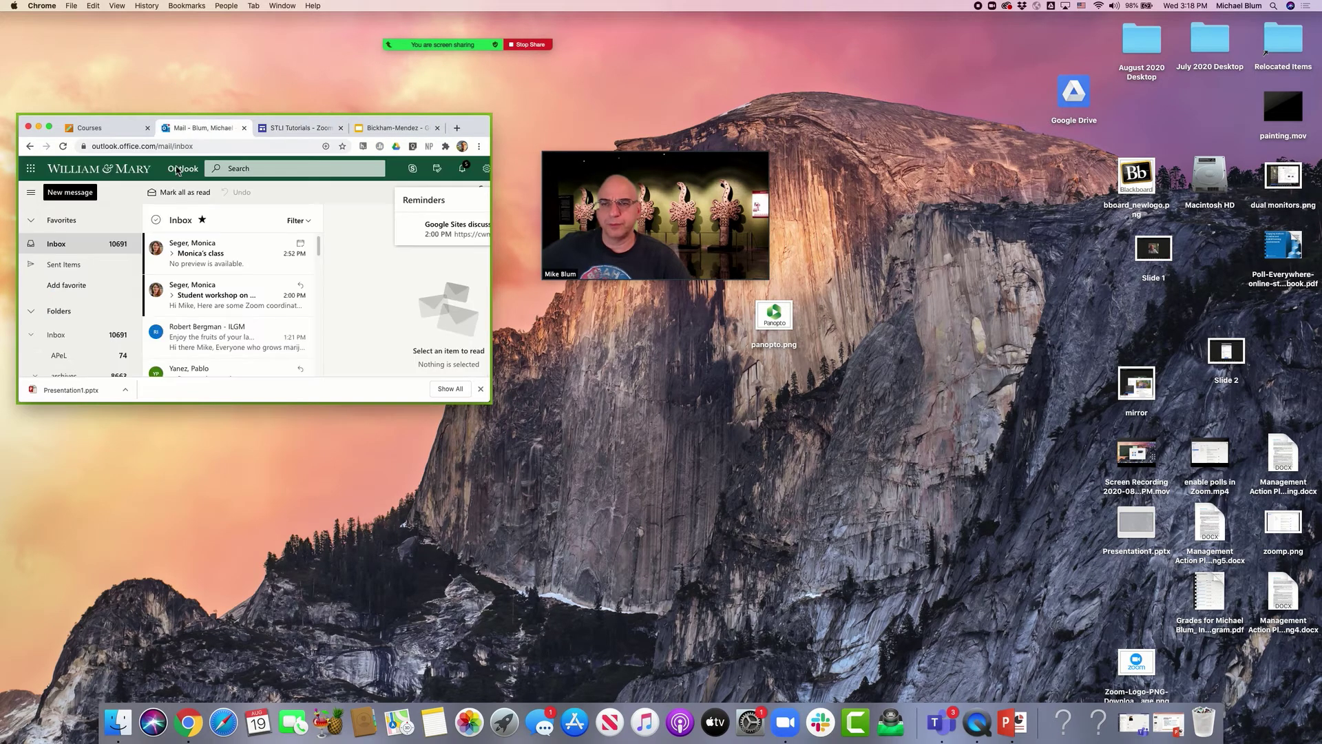
click(105, 128)
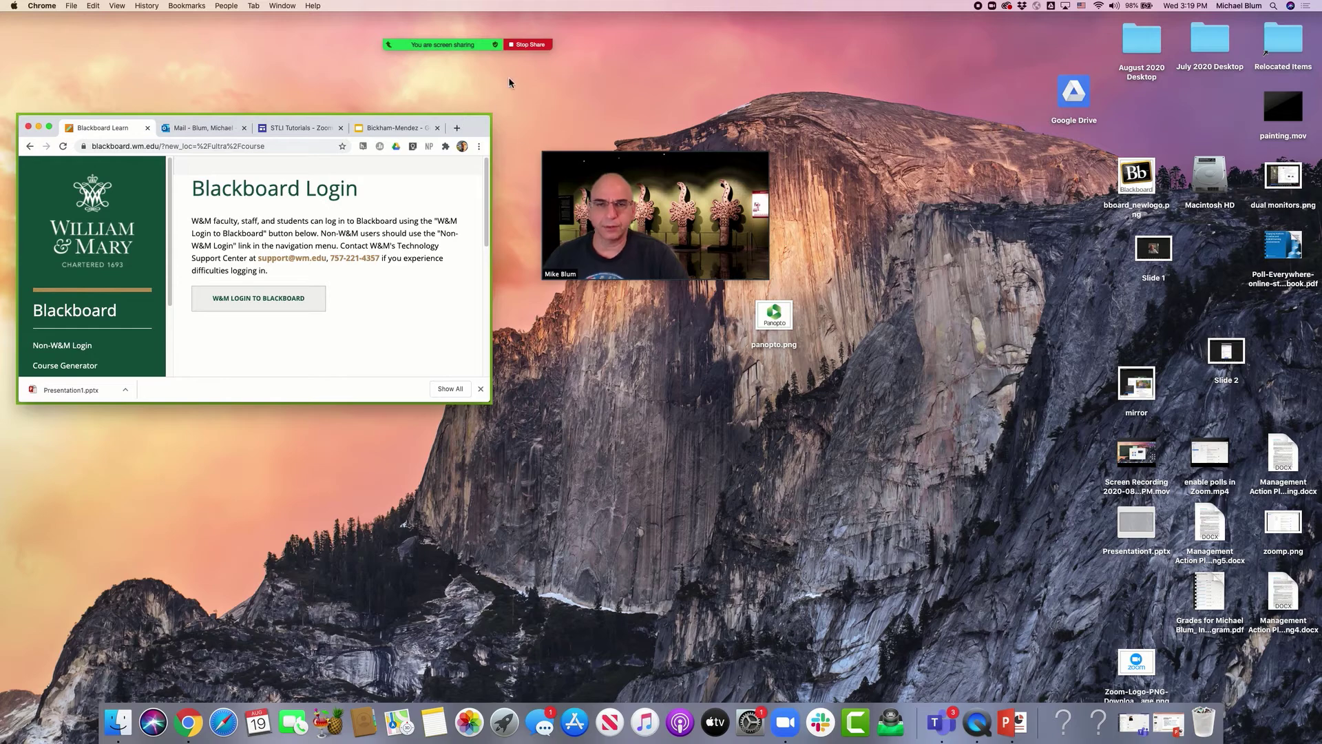
click(526, 44)
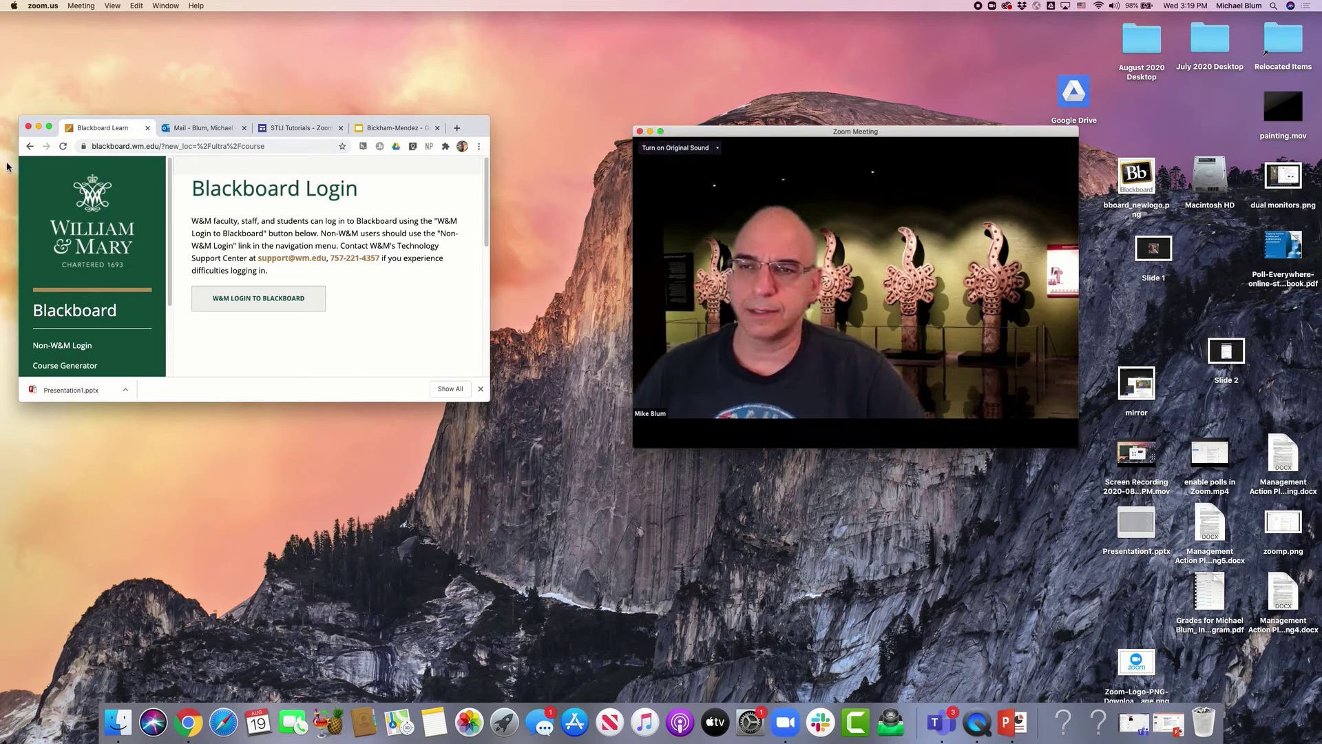
- Minimize Chrome and restore the PowerPoint presentation on faculty digital badges, placing the Zoom meeting window beside it
click(38, 126)
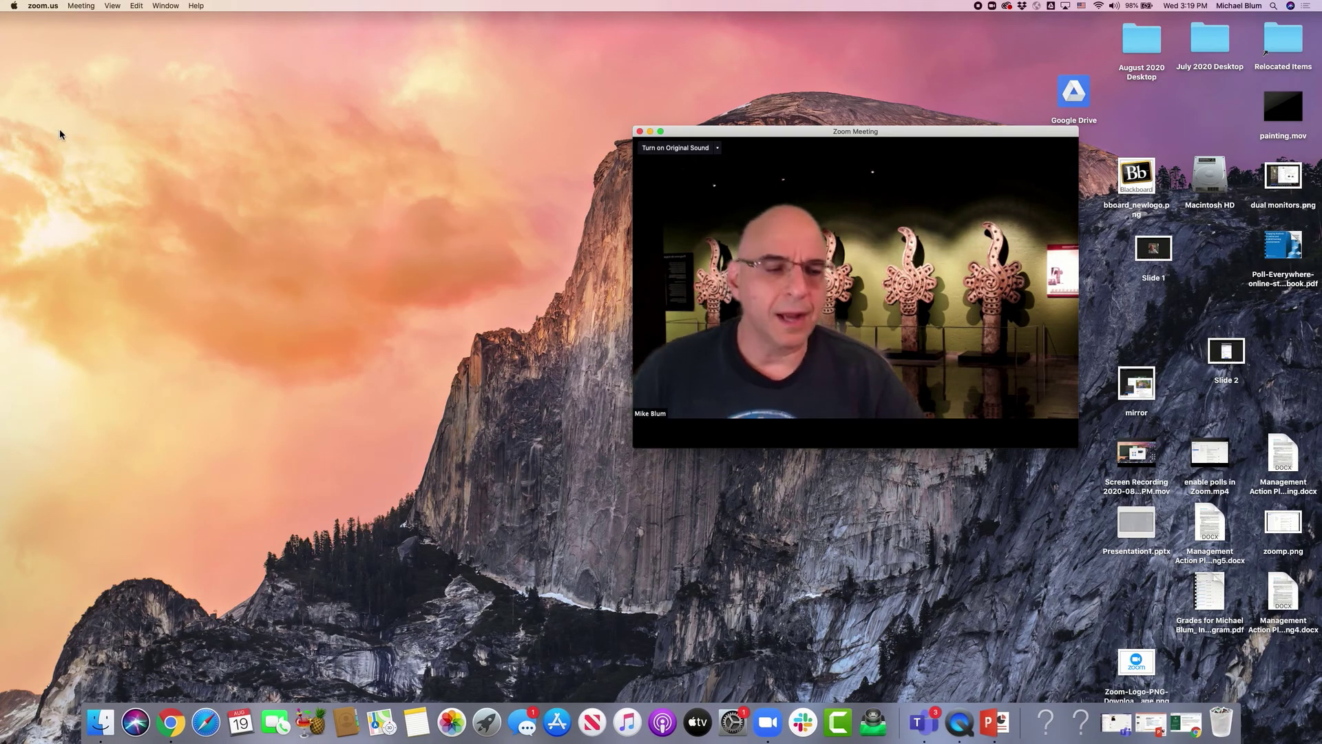
click(1151, 725)
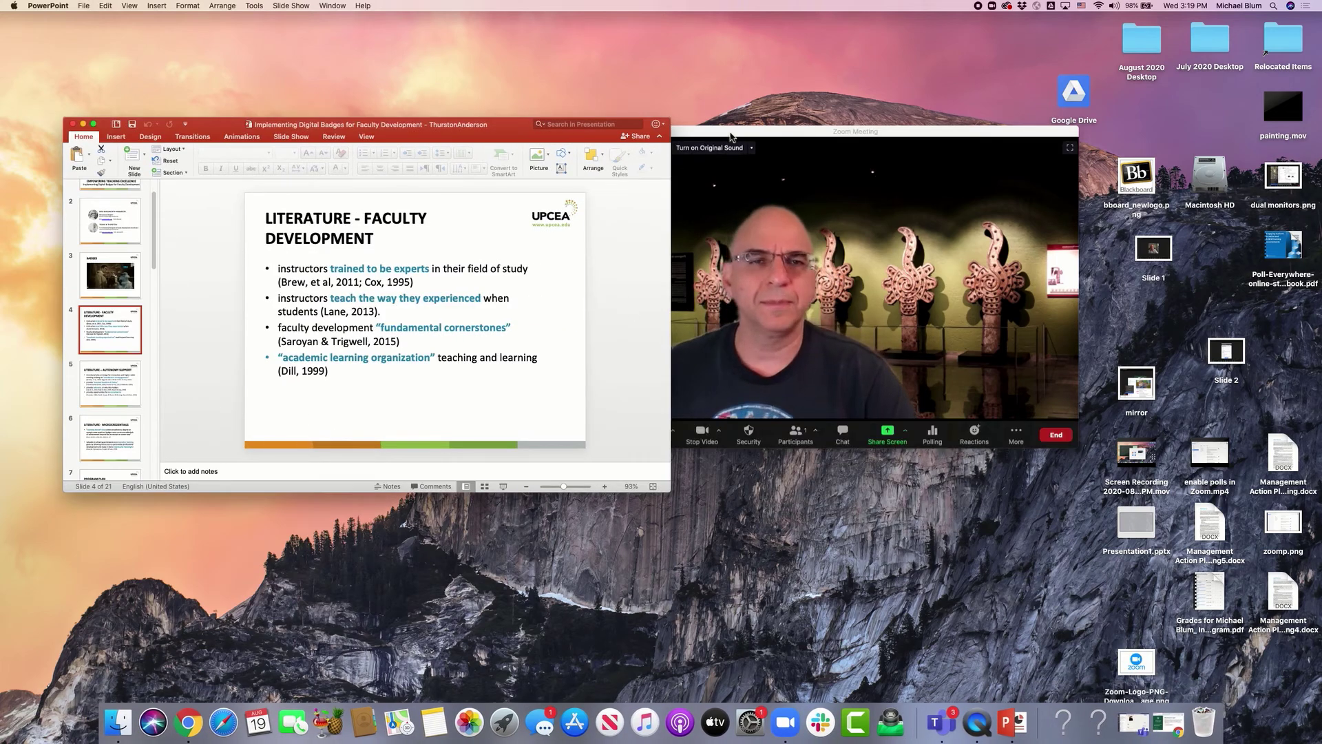
drag(732, 137, 799, 142)
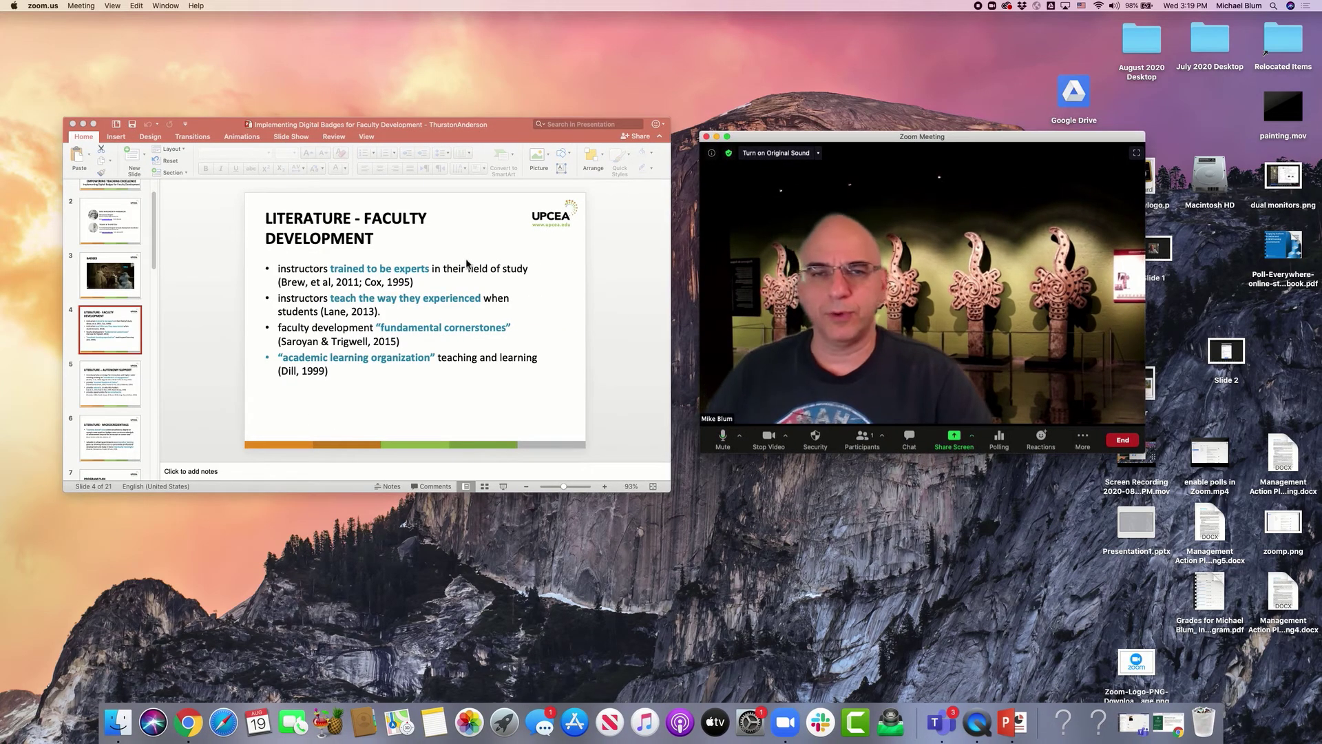
- Play the PowerPoint slide show from the start in full screen and end it
click(303, 141)
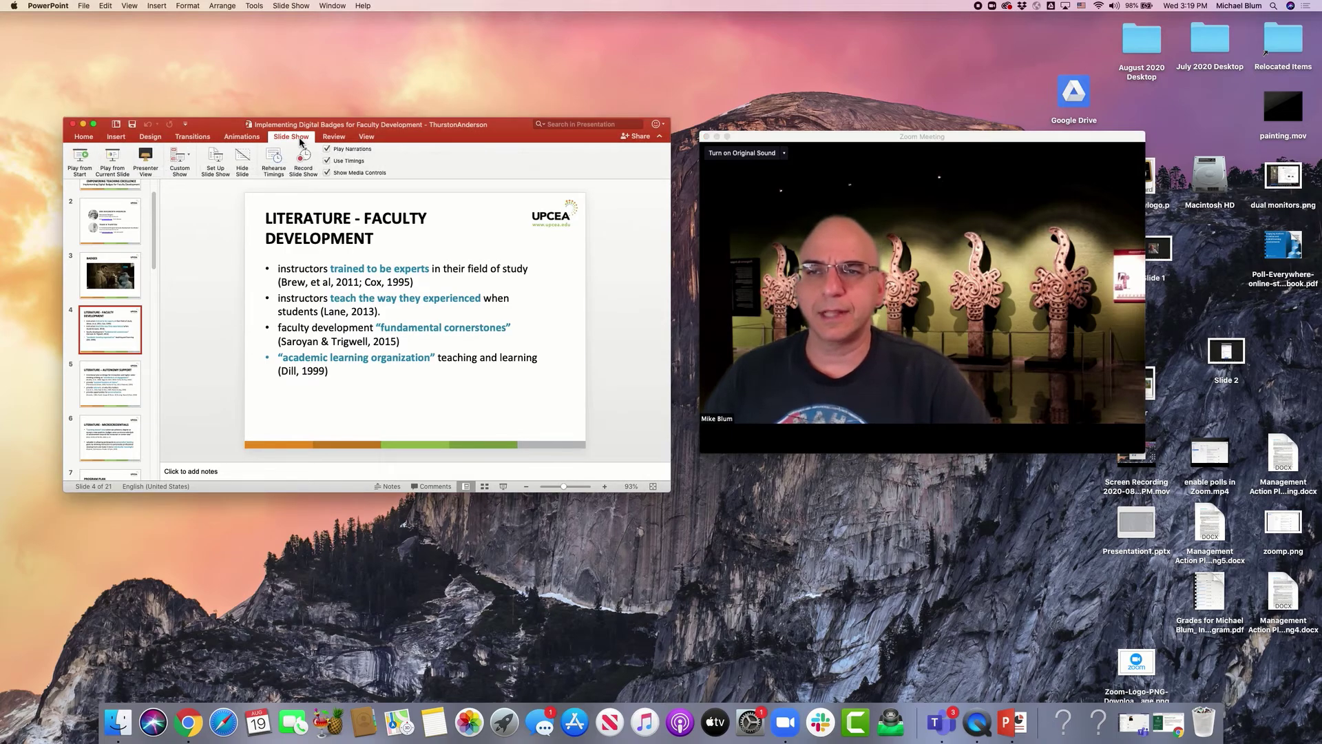
click(83, 168)
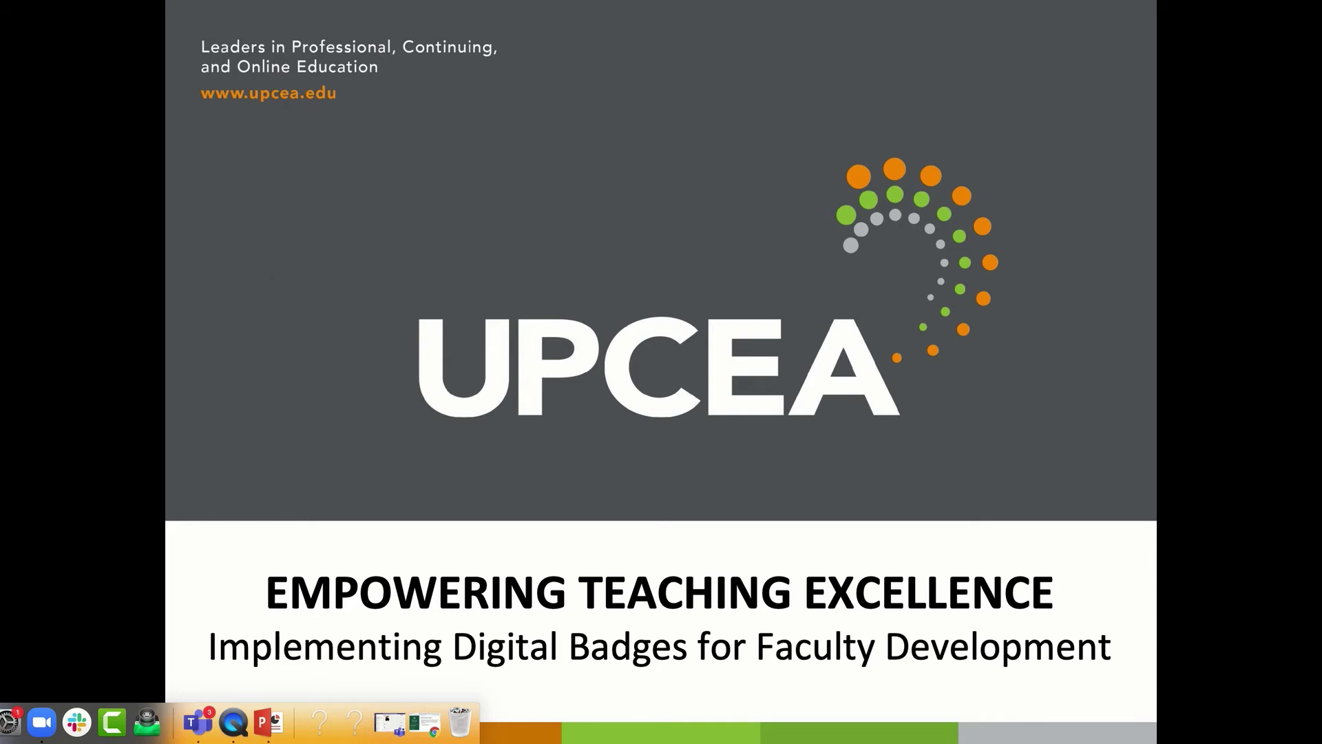
key(Escape)
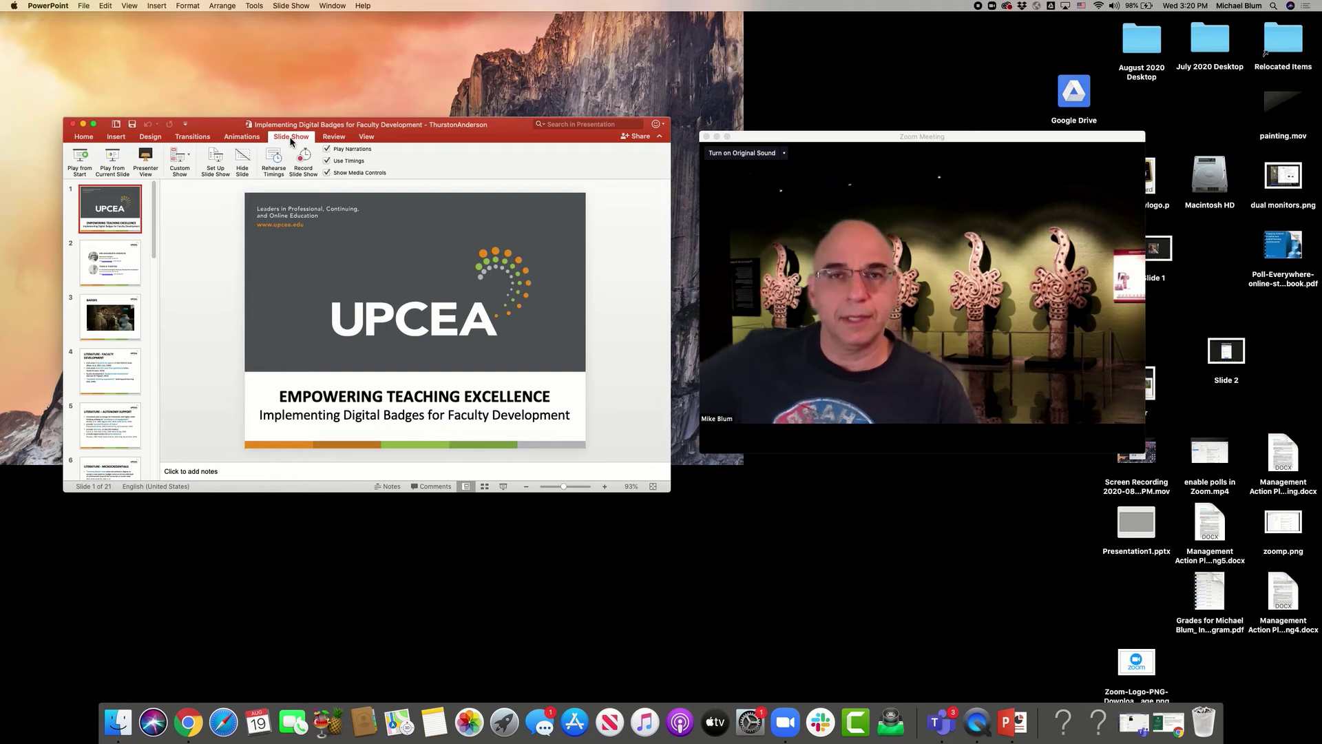
- Set the PowerPoint show type to "Browsed by an individual (window)"
click(219, 162)
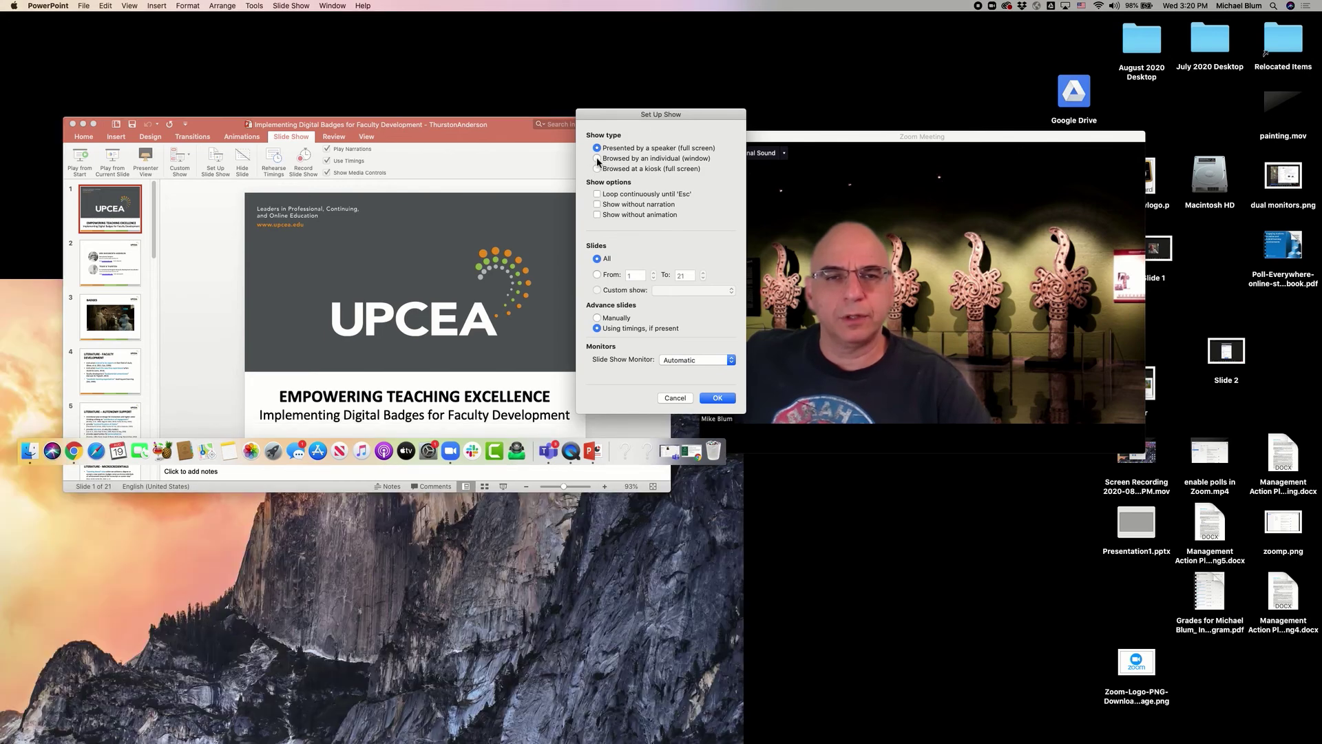
click(597, 159)
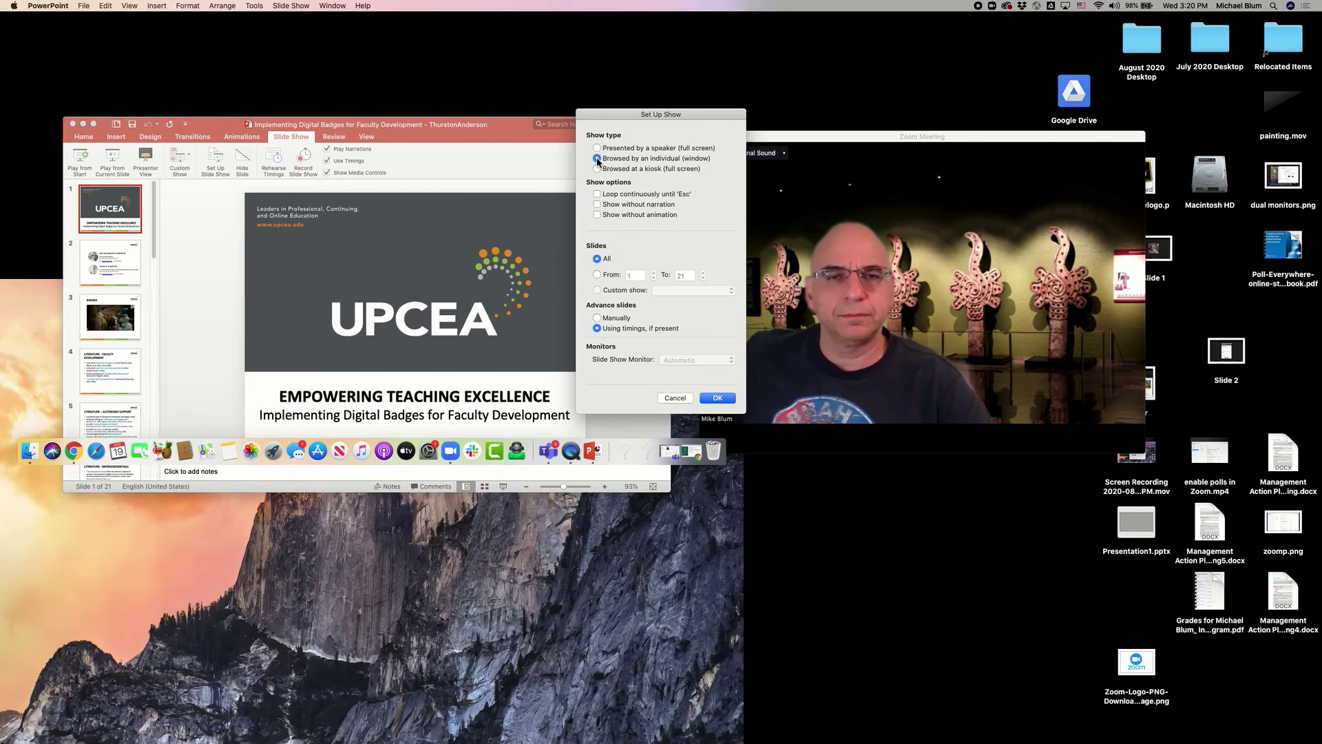
click(720, 400)
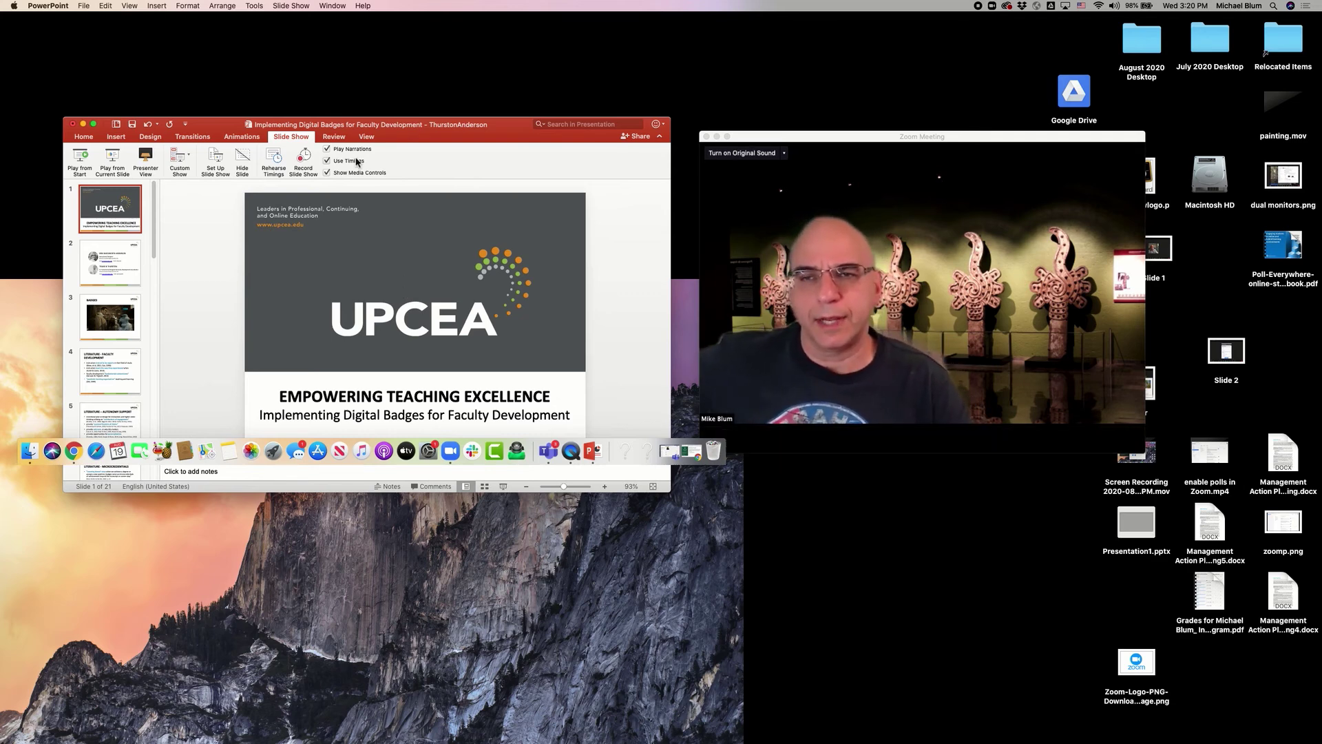
- Play the PowerPoint slide show from the start in its window and move the Zoom meeting window clear of it
click(81, 164)
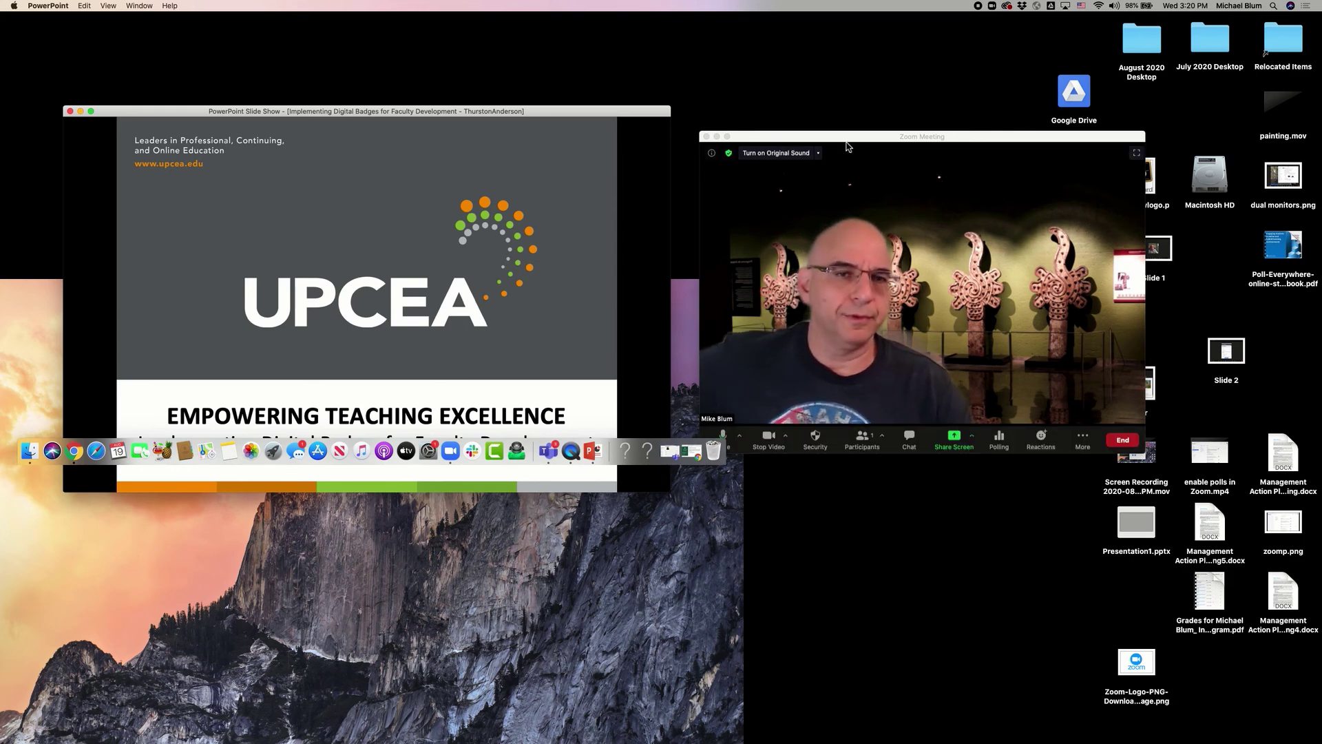
drag(845, 145, 903, 121)
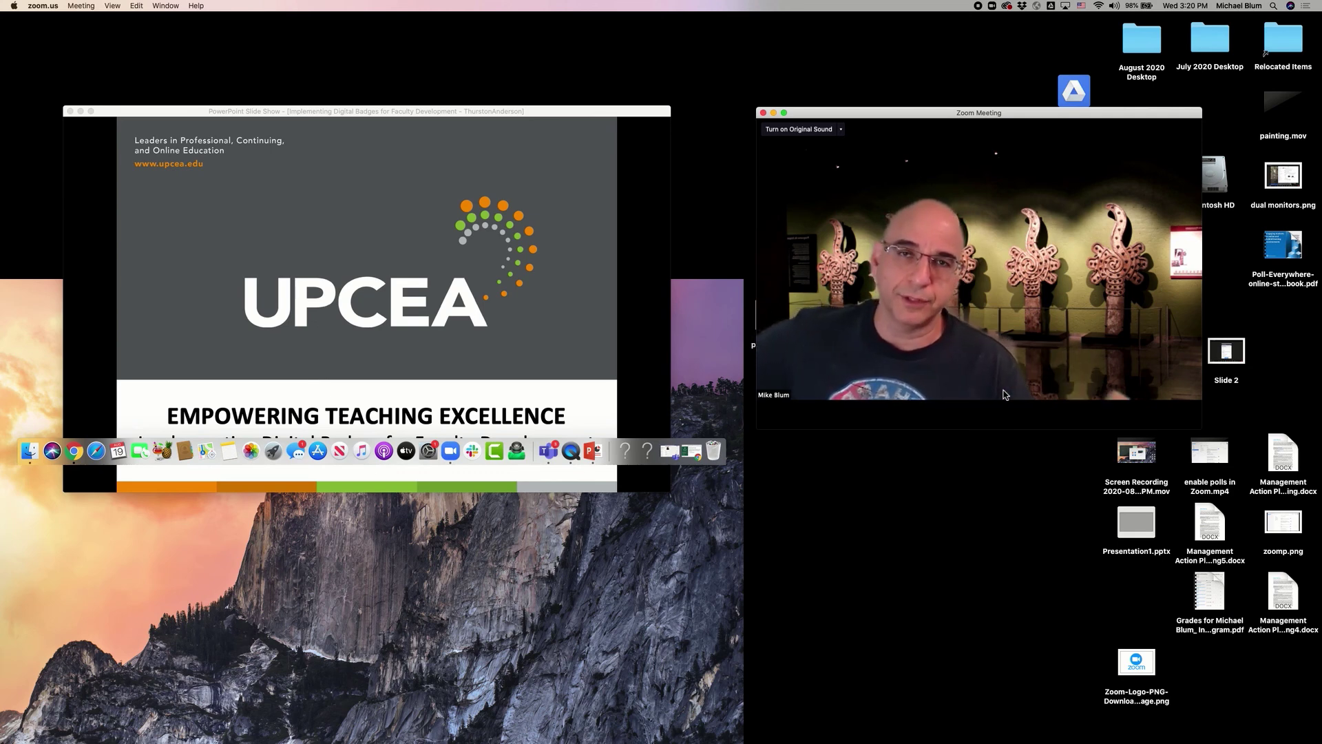
mouse_move(852, 372)
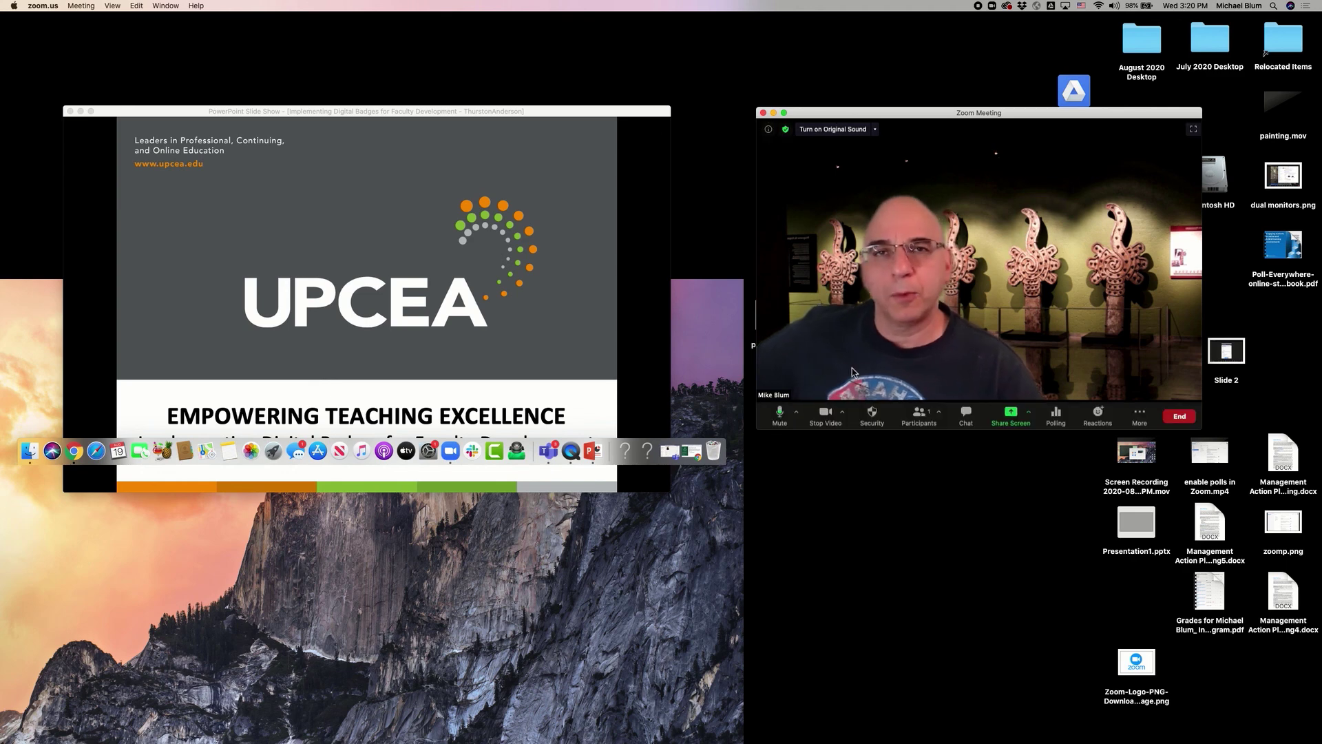